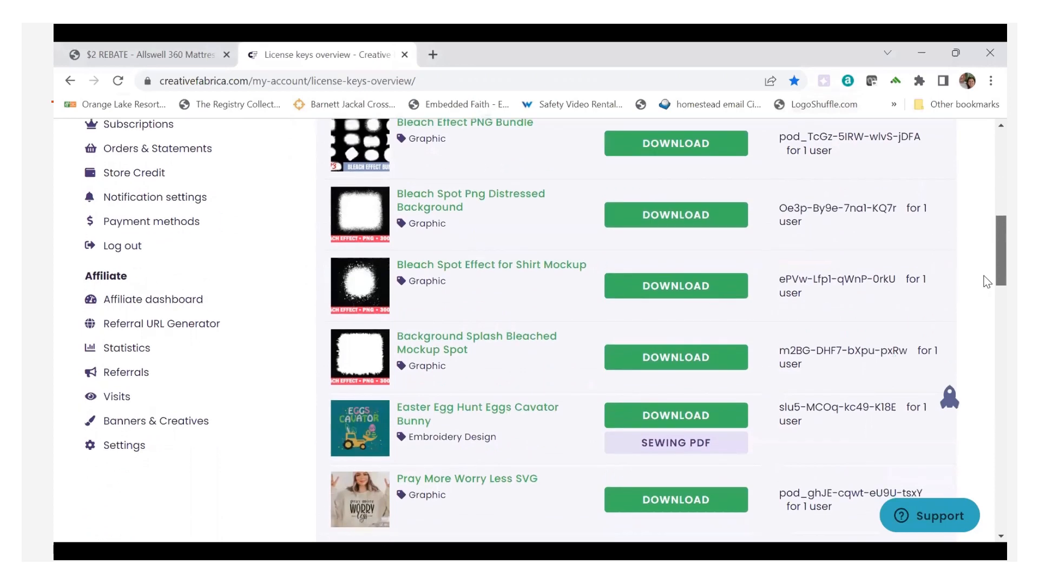
# Step: Download the "Pray More Worry Less SVG" graphic from the downloads list
pyautogui.scroll(-2, 987, 298)
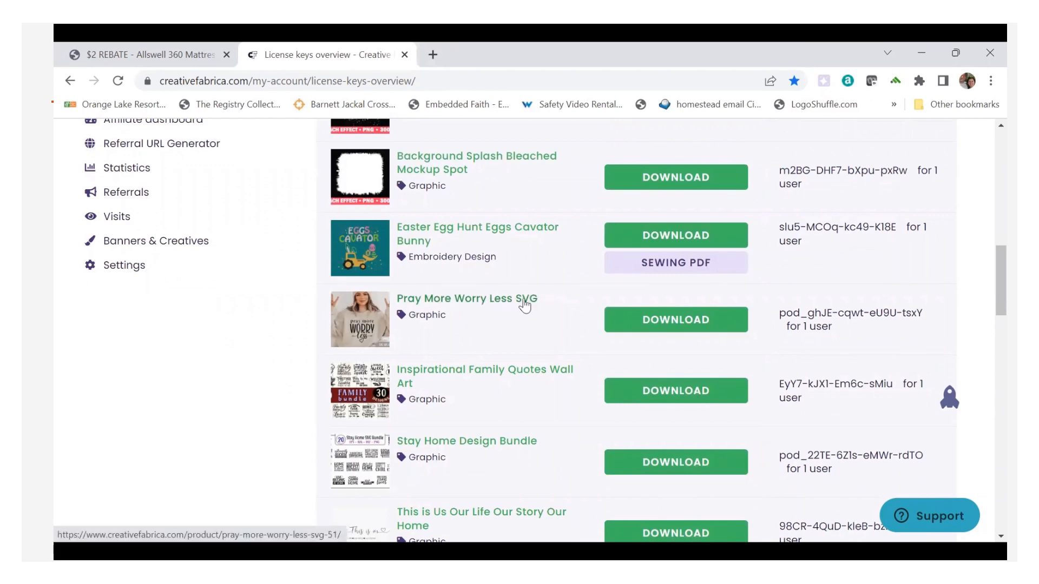
pyautogui.click(656, 315)
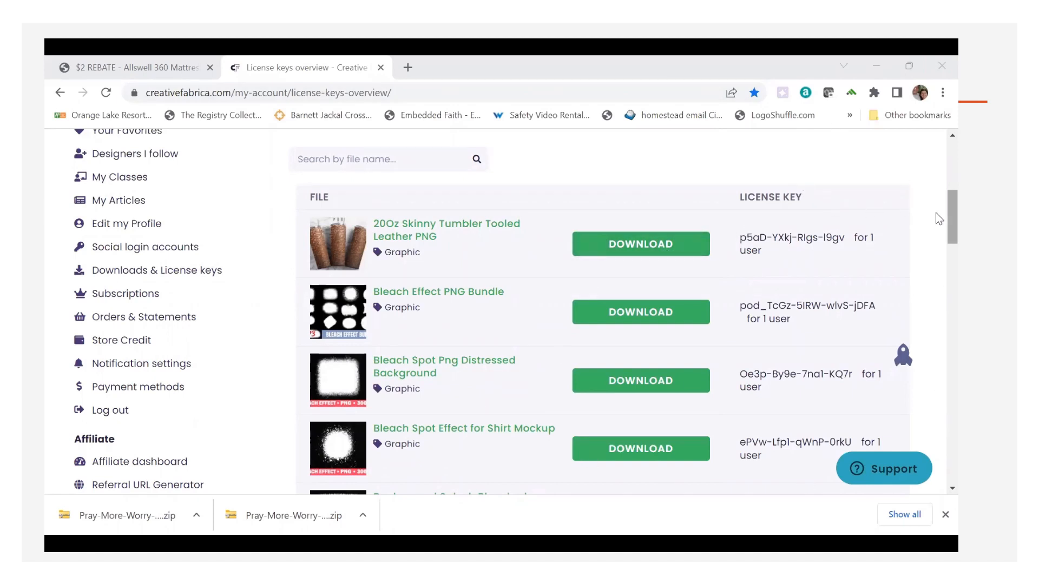
# Step: Open My Downloads from the profile and look through the first page of files down to the page numbers
pyautogui.scroll(-2, 936, 219)
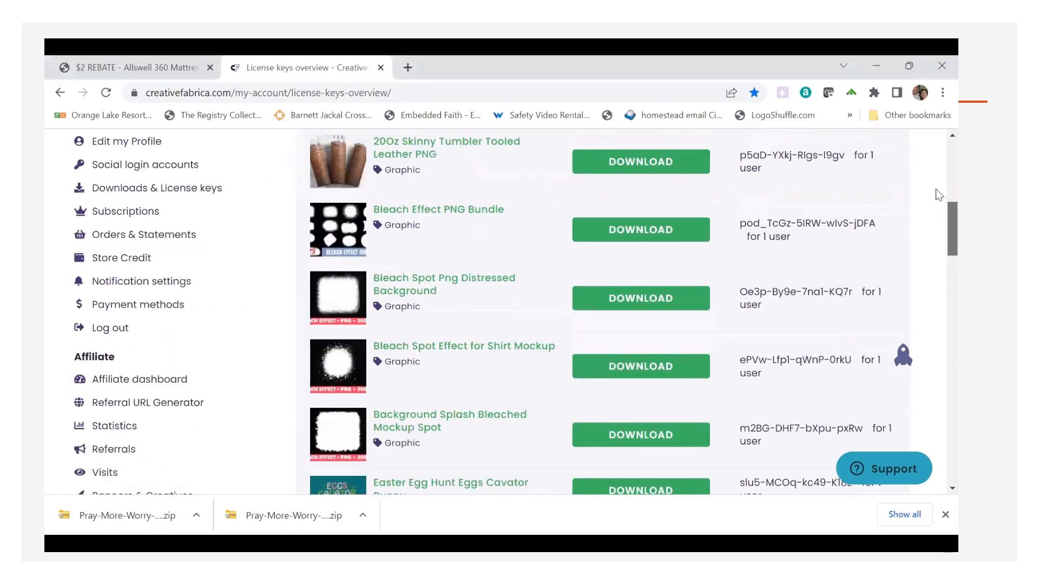
pyautogui.scroll(5, 936, 189)
pyautogui.scroll(-6, 936, 189)
pyautogui.scroll(8, 936, 225)
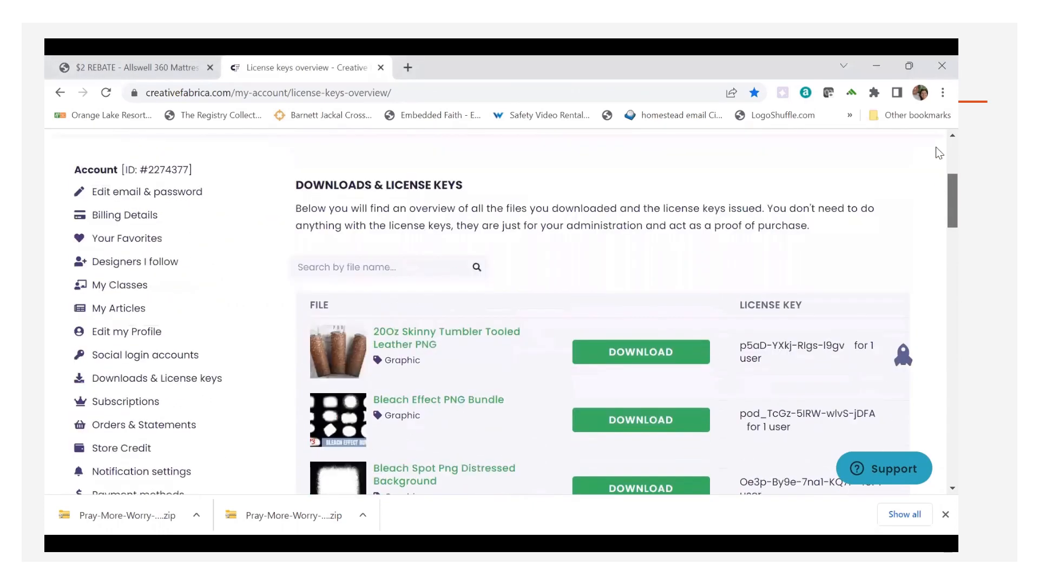
pyautogui.moveTo(676, 303)
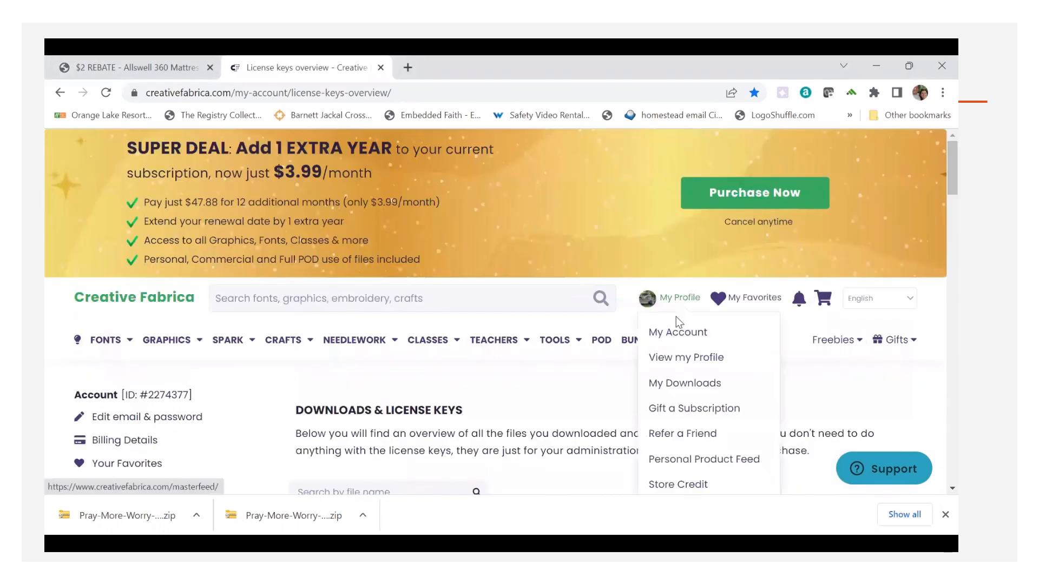
pyautogui.click(671, 384)
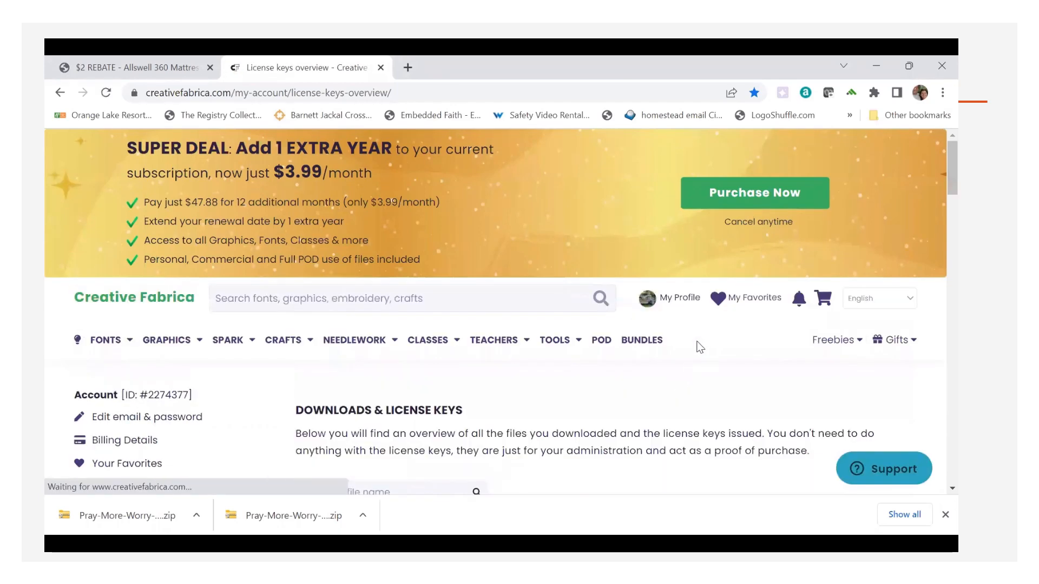
pyautogui.moveTo(680, 302)
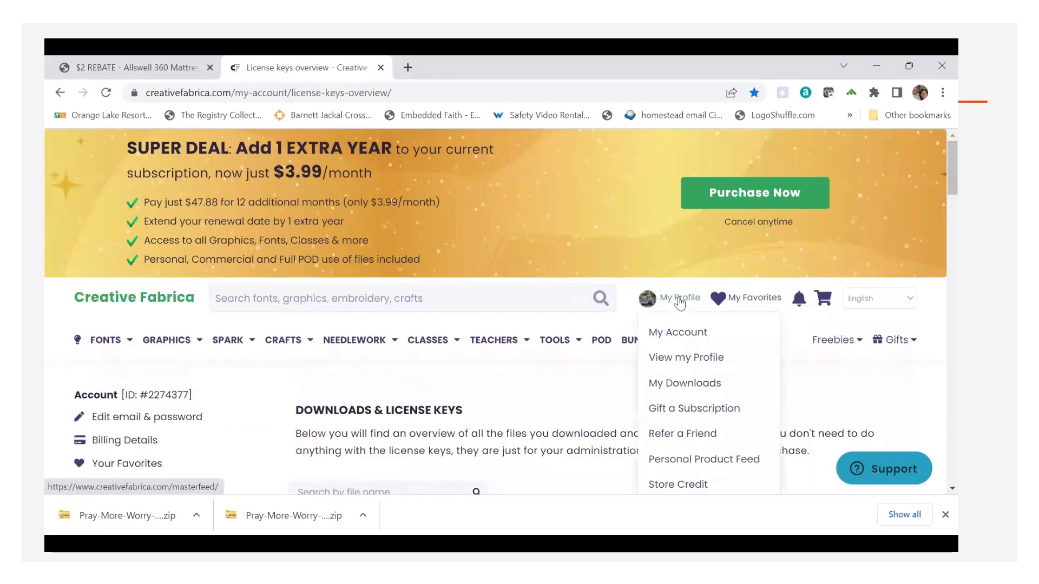
pyautogui.click(680, 384)
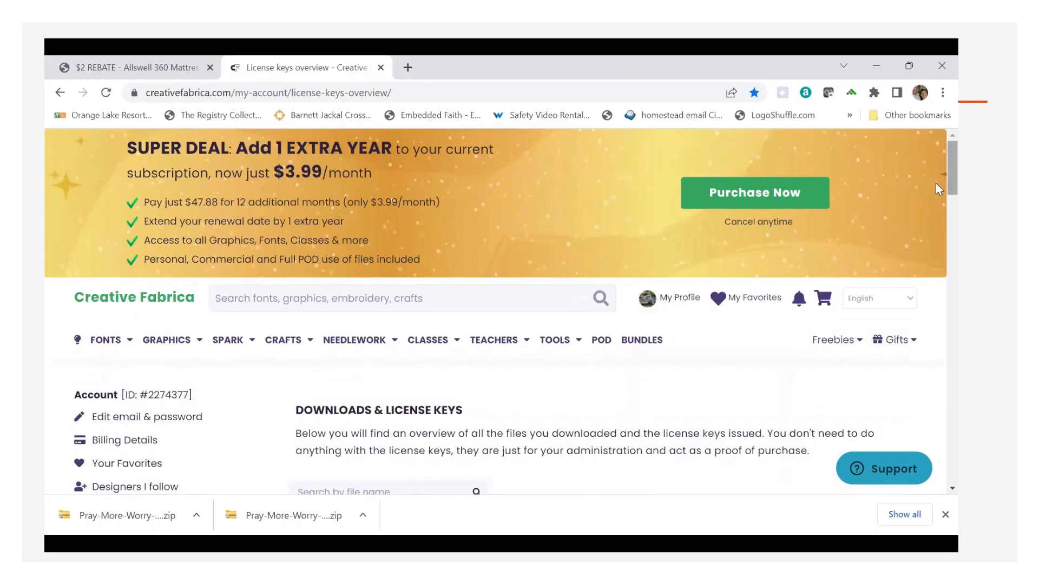
pyautogui.scroll(-15, 935, 228)
pyautogui.scroll(-8, 921, 353)
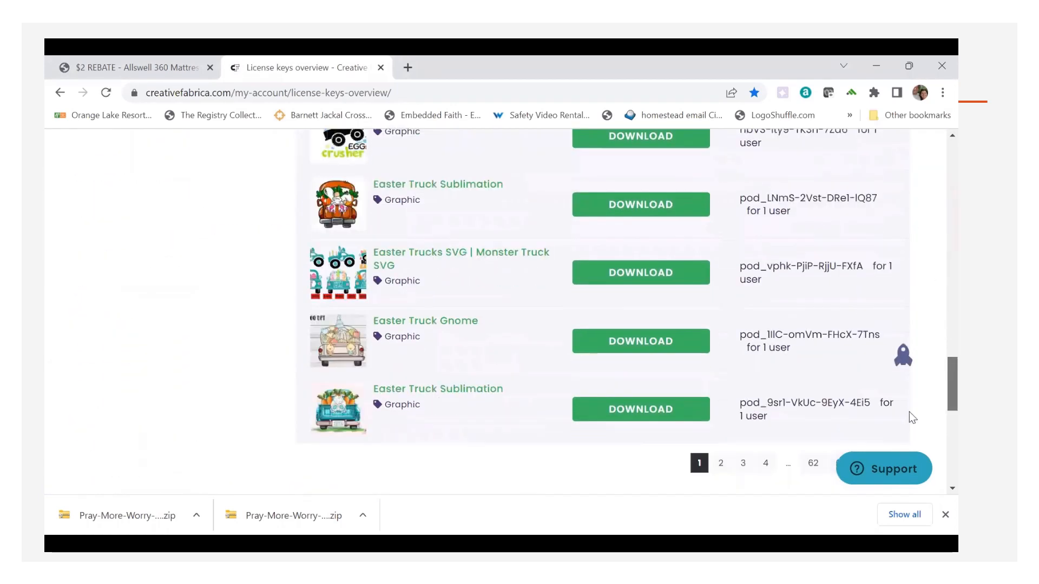
pyautogui.scroll(3, 913, 434)
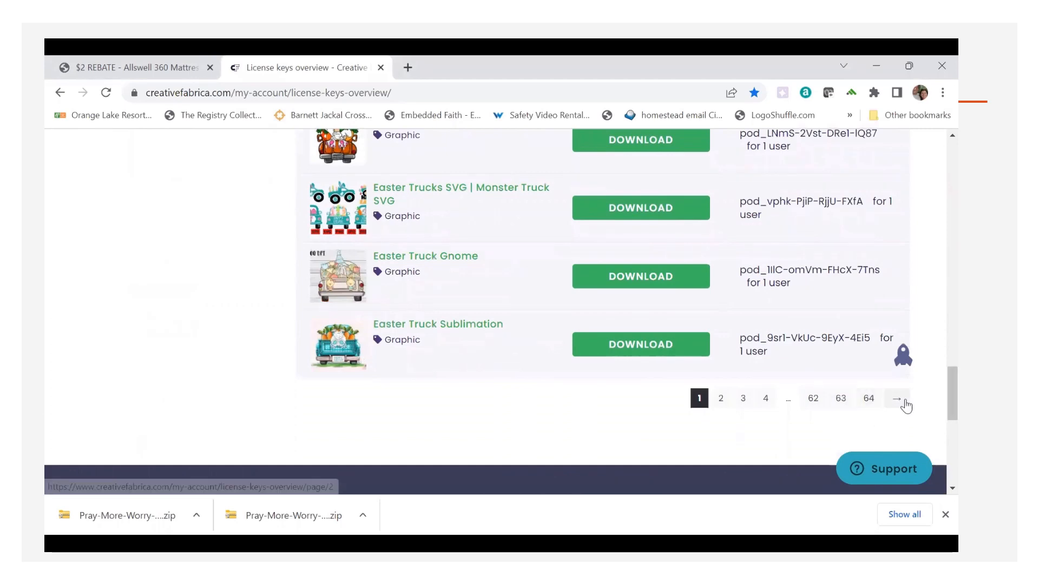
pyautogui.moveTo(949, 395); pyautogui.dragTo(939, 230)
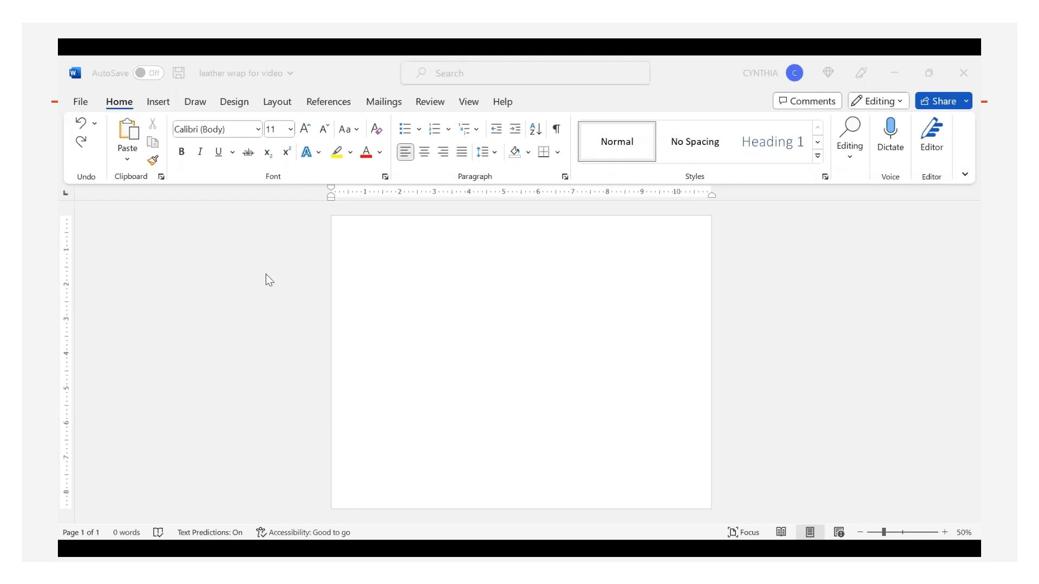
# Step: In Microsoft Word, set up the blank "leather wrap for video" page as Letter 8.5" x 11", landscape, with 0" margins on all sides
pyautogui.click(271, 129)
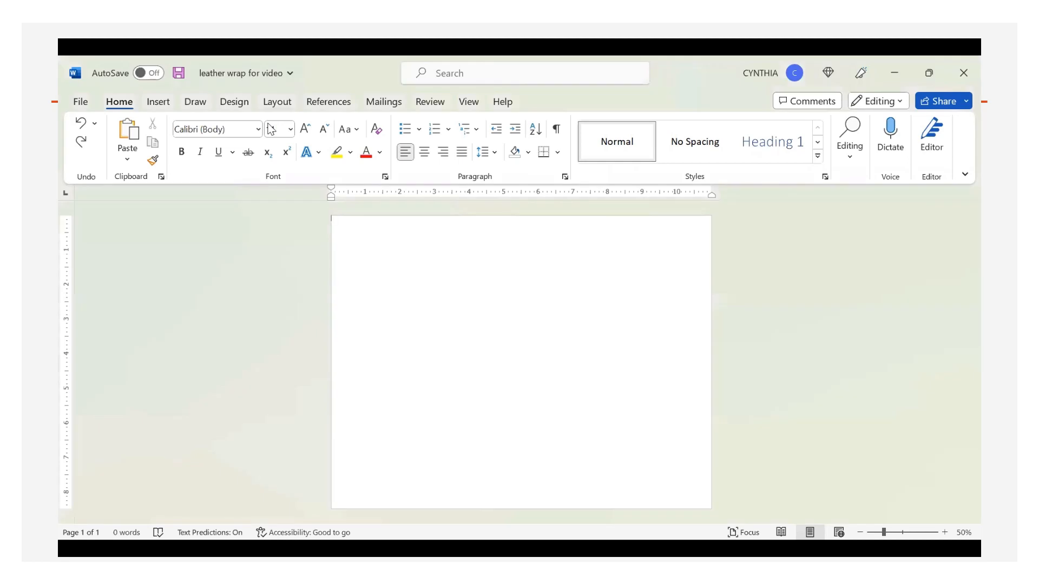
pyautogui.click(277, 102)
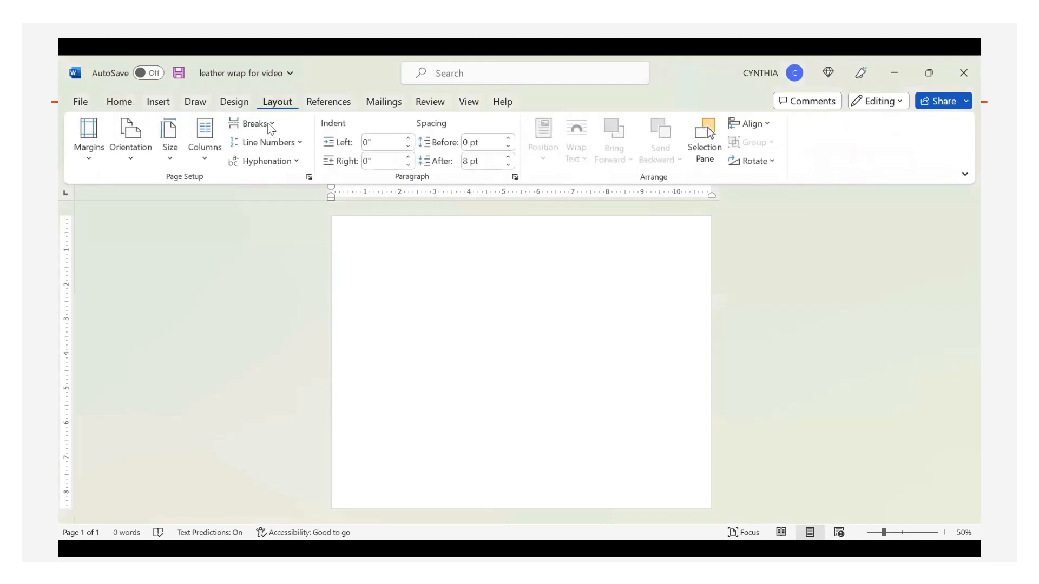
pyautogui.click(171, 164)
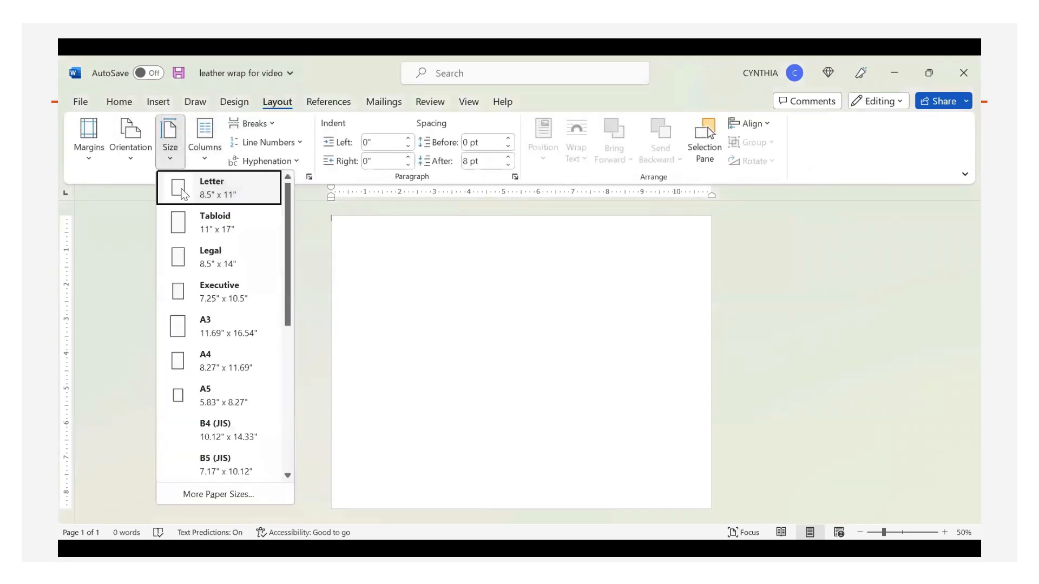
pyautogui.click(182, 189)
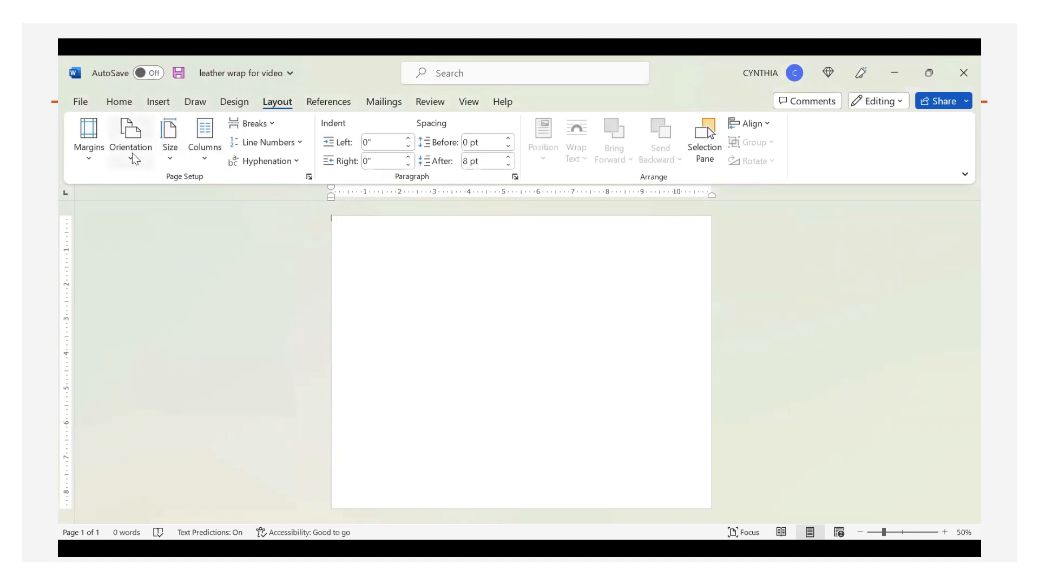
pyautogui.click(132, 153)
pyautogui.click(161, 223)
pyautogui.click(89, 139)
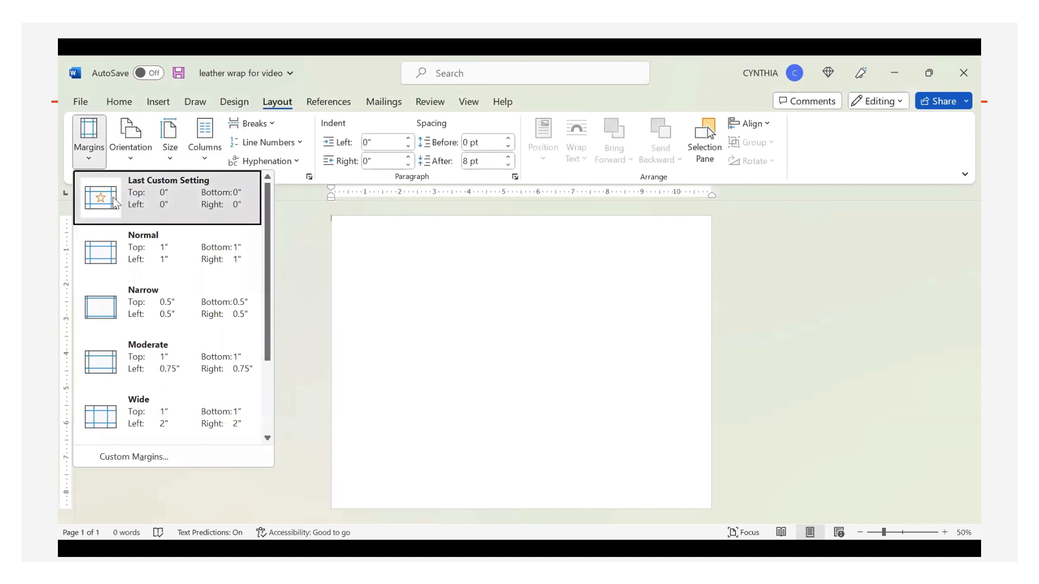
pyautogui.click(114, 200)
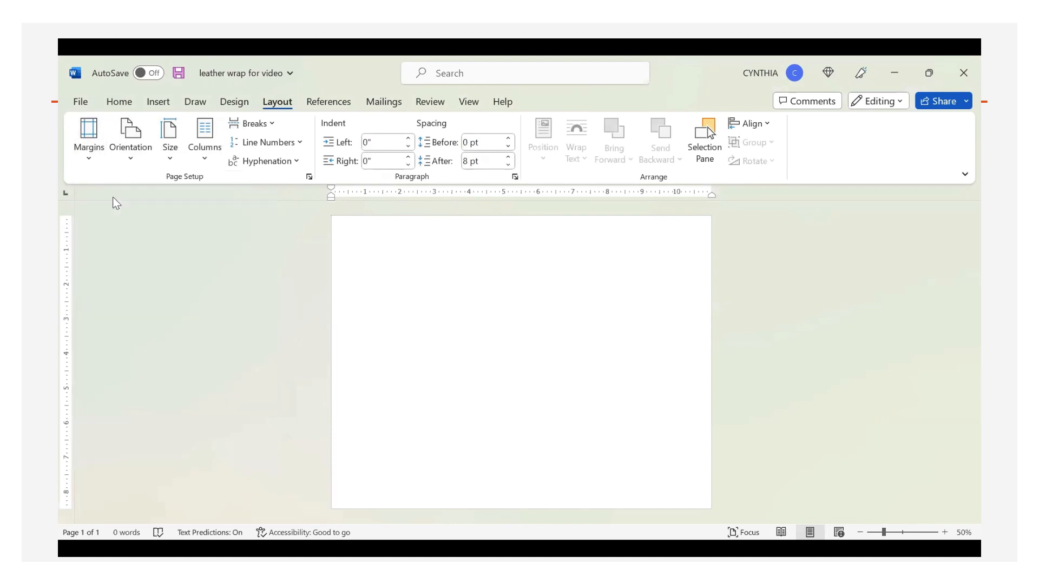
# Step: Insert the picture tooledleatherstraight from the device's Downloads folder into the page
pyautogui.click(170, 105)
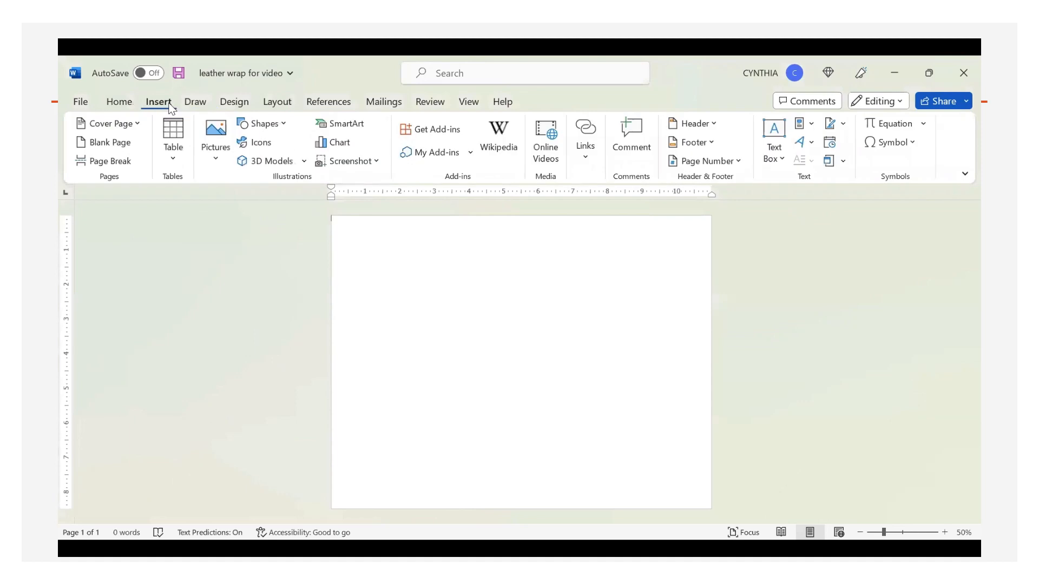
pyautogui.click(216, 162)
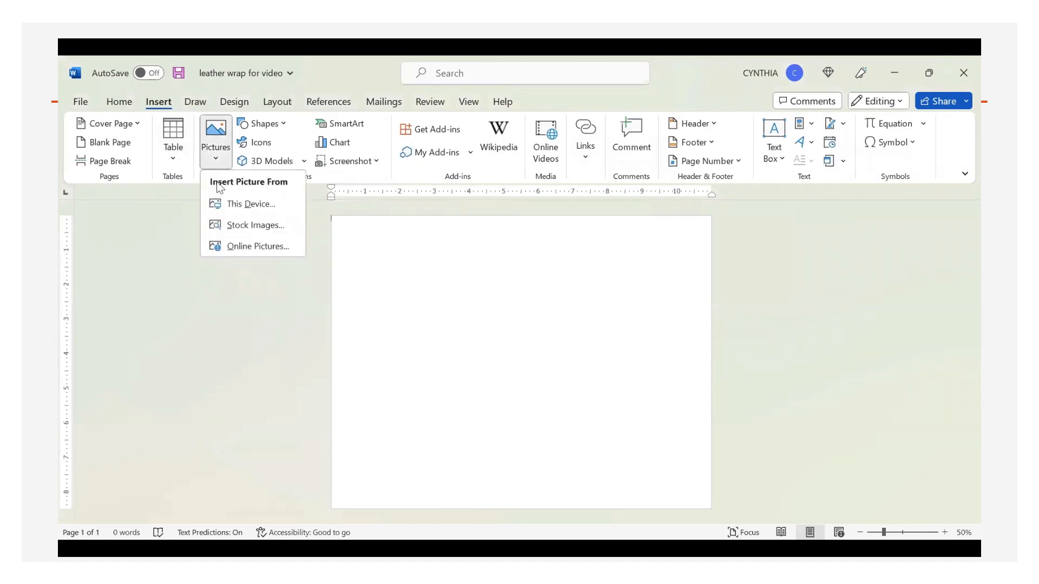
pyautogui.click(230, 212)
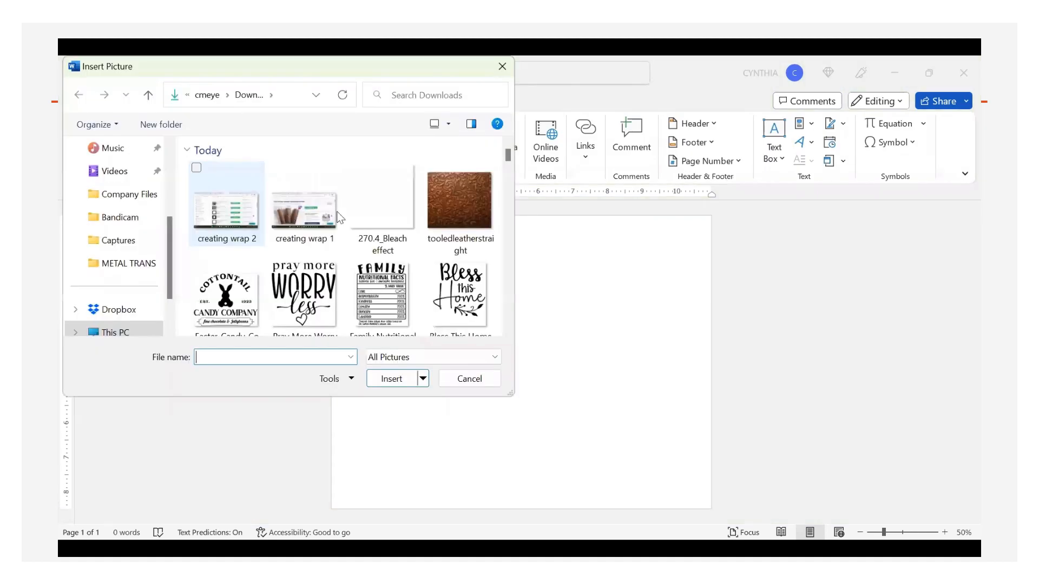
pyautogui.click(447, 224)
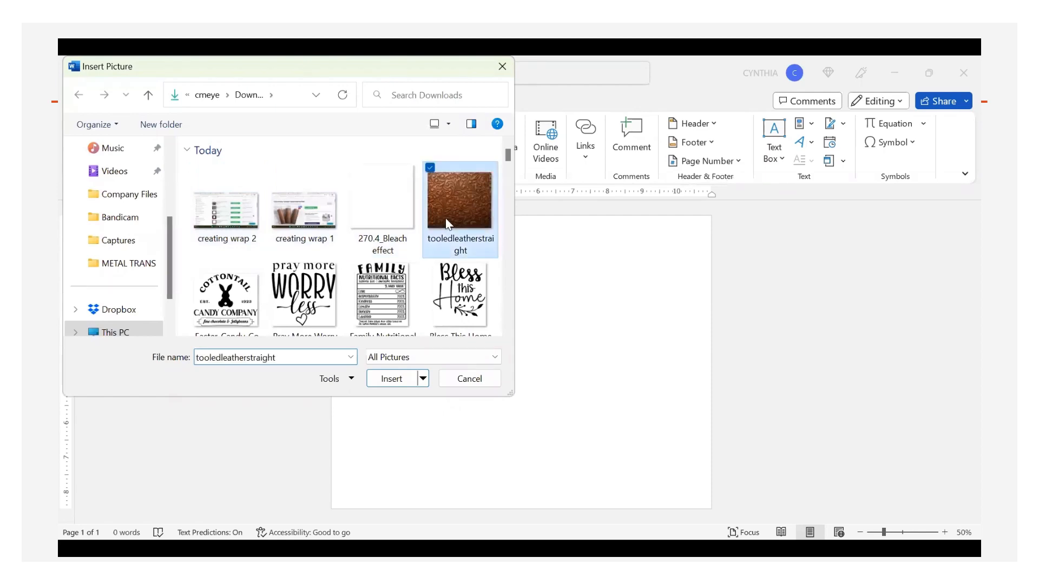
pyautogui.doubleClick(447, 224)
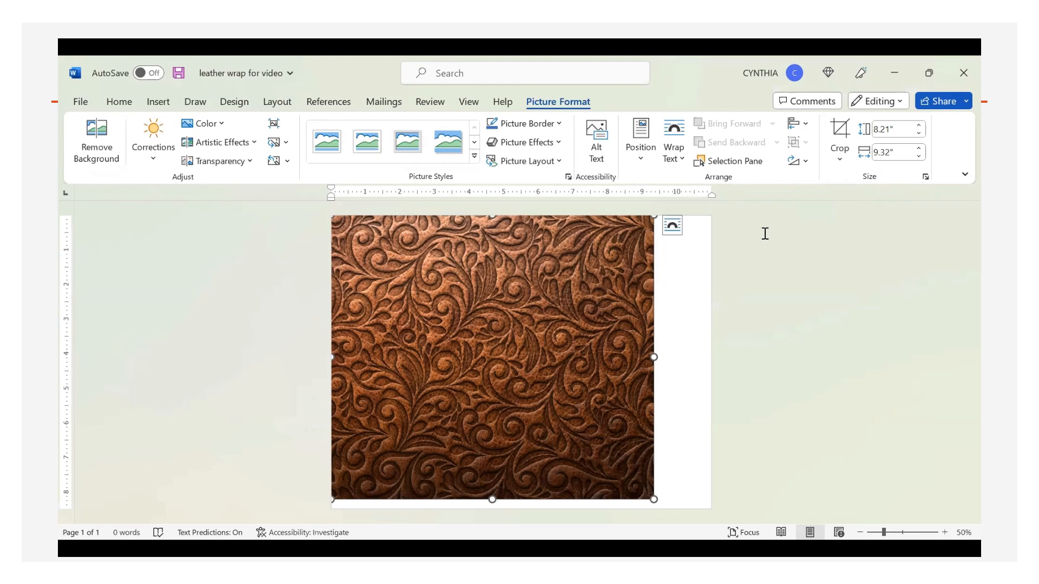
# Step: Enlarge the leather picture to 8.3" high and set its text wrapping to Through
pyautogui.click(917, 127)
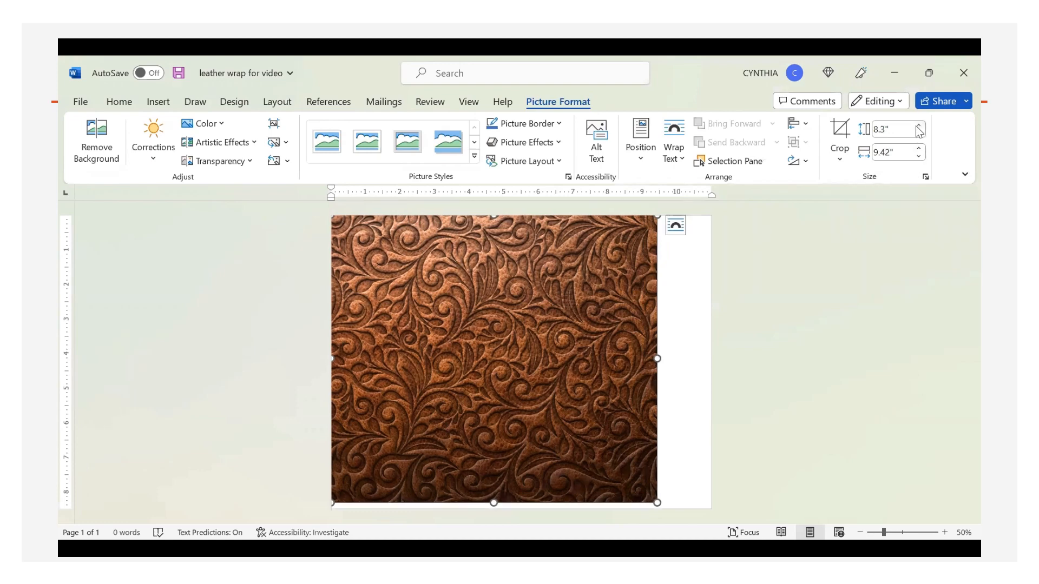
pyautogui.click(812, 321)
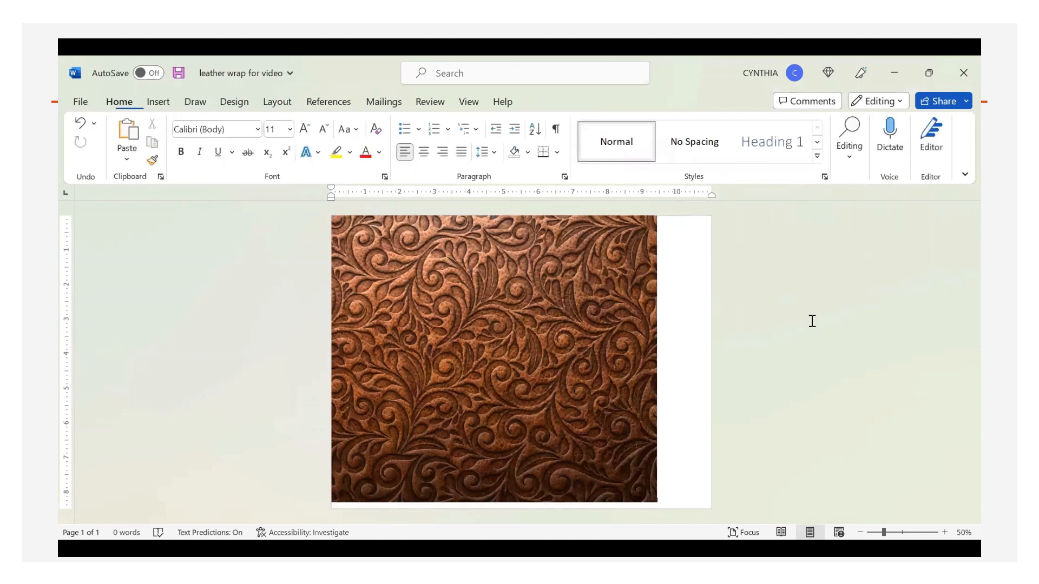
pyautogui.click(639, 290)
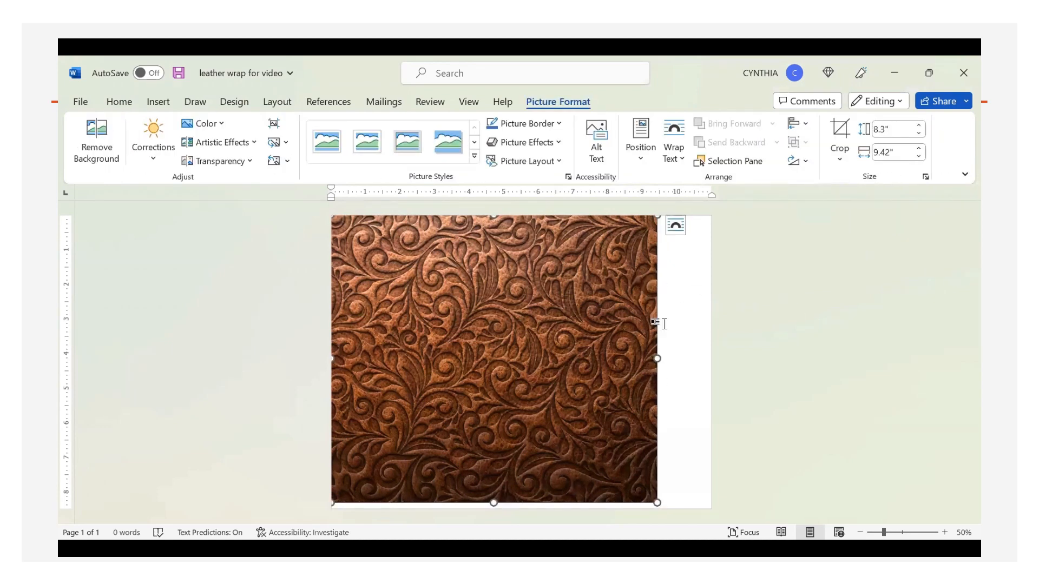
pyautogui.click(677, 227)
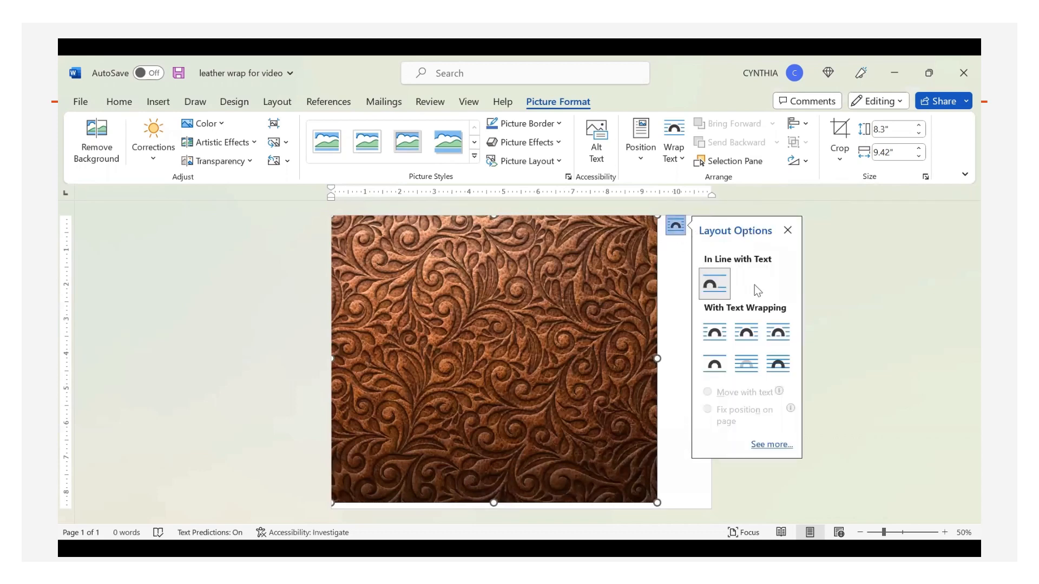
pyautogui.click(765, 333)
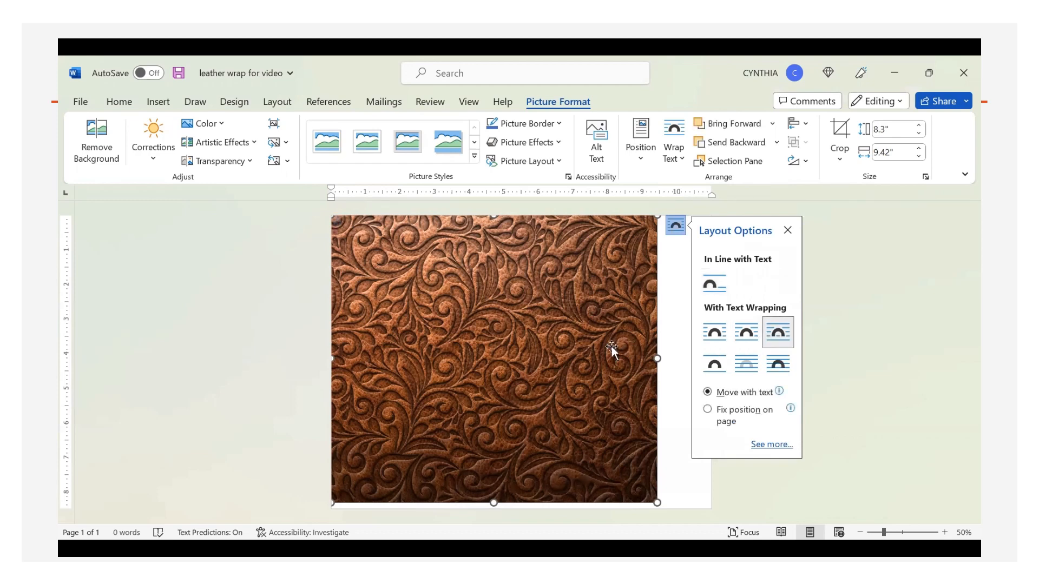
pyautogui.click(678, 361)
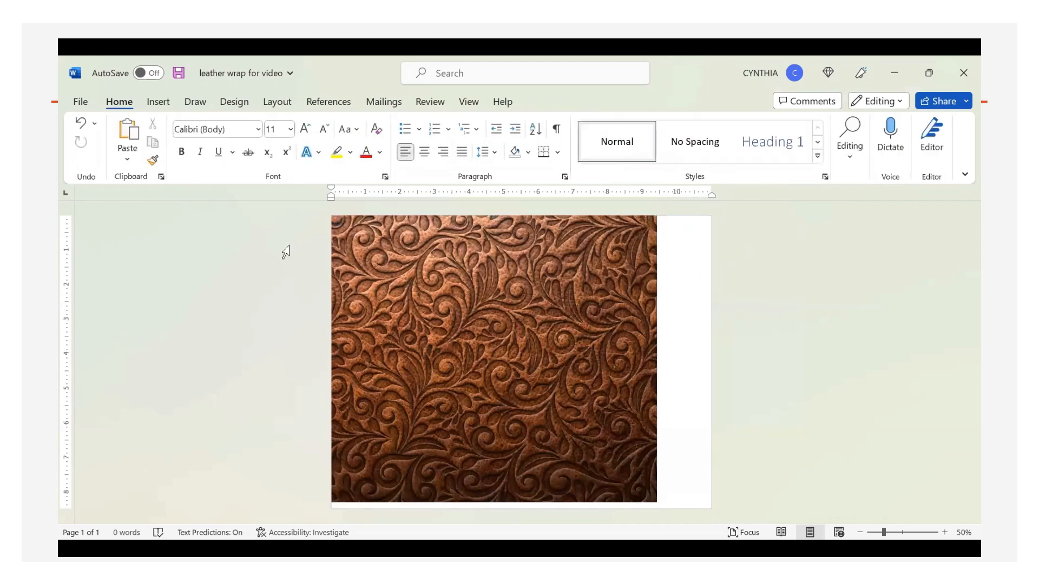
# Step: Insert the picture 270.4_Bleach effect from the device's Downloads folder
pyautogui.click(157, 104)
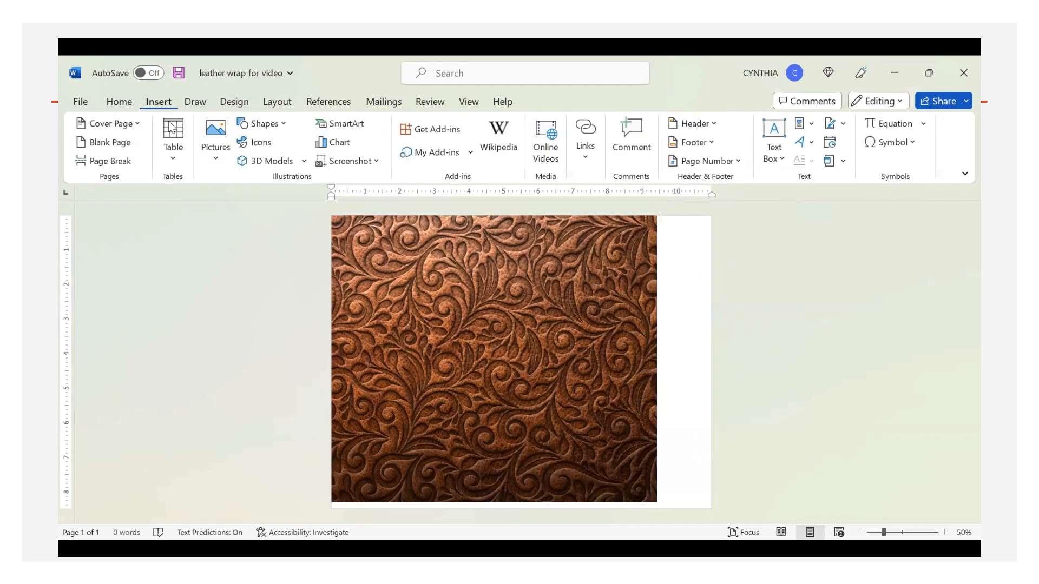
pyautogui.click(218, 161)
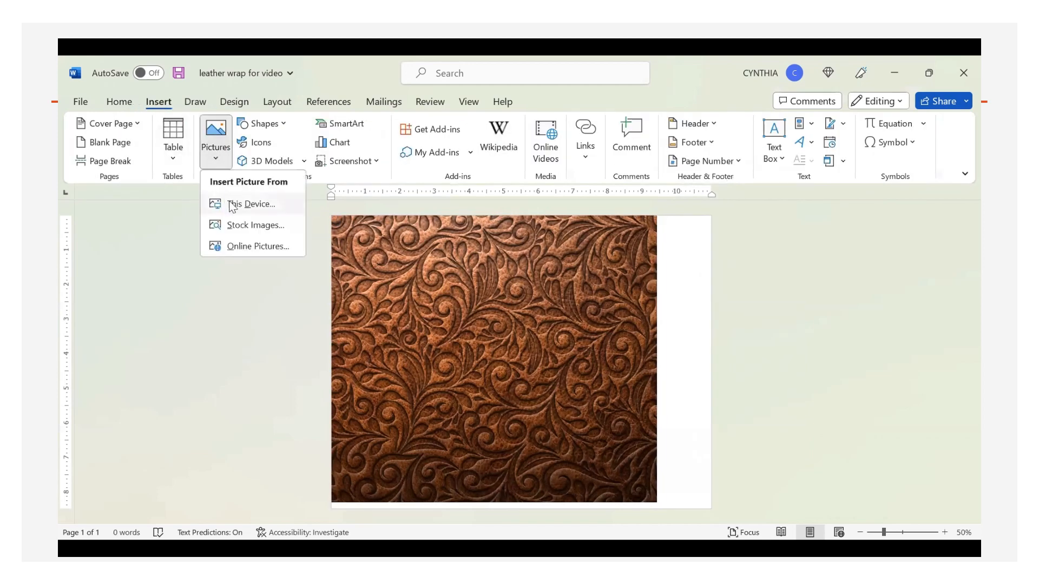
pyautogui.click(232, 207)
pyautogui.click(374, 225)
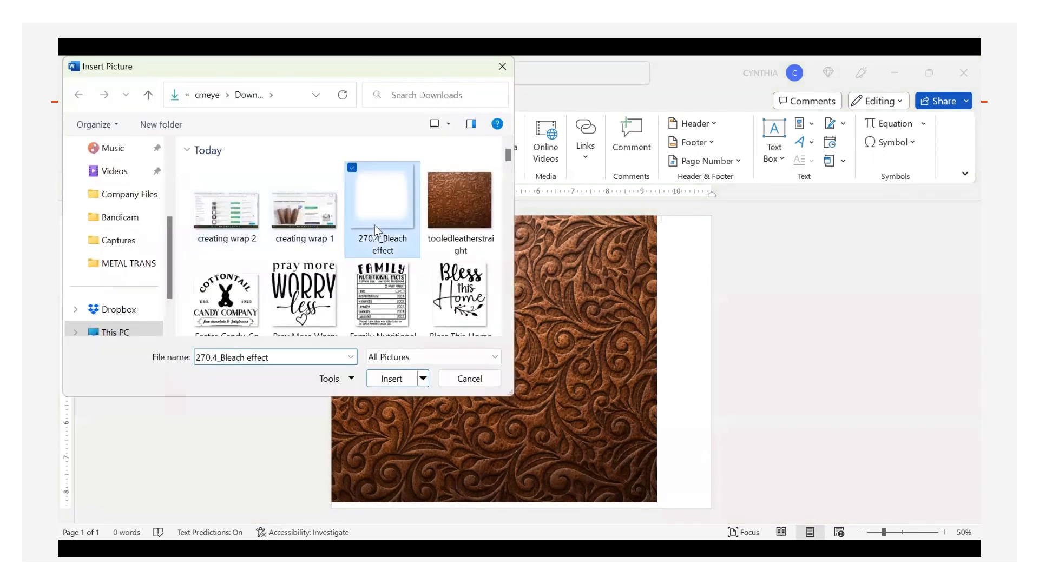
pyautogui.doubleClick(374, 225)
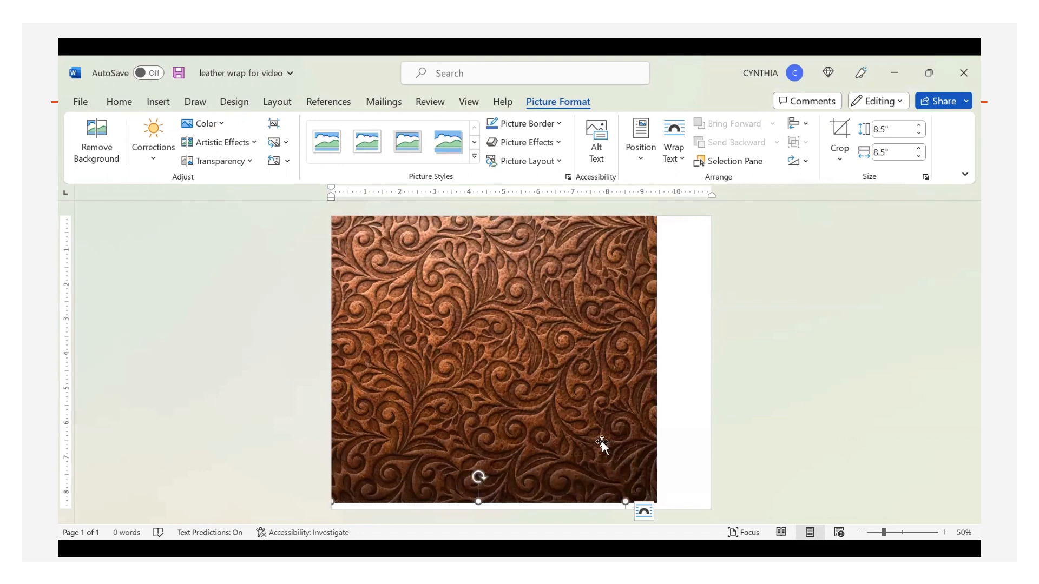
# Step: Set the bleach effect picture's text wrapping to Through and narrow it from its right edge to about 6.6" wide
pyautogui.click(642, 512)
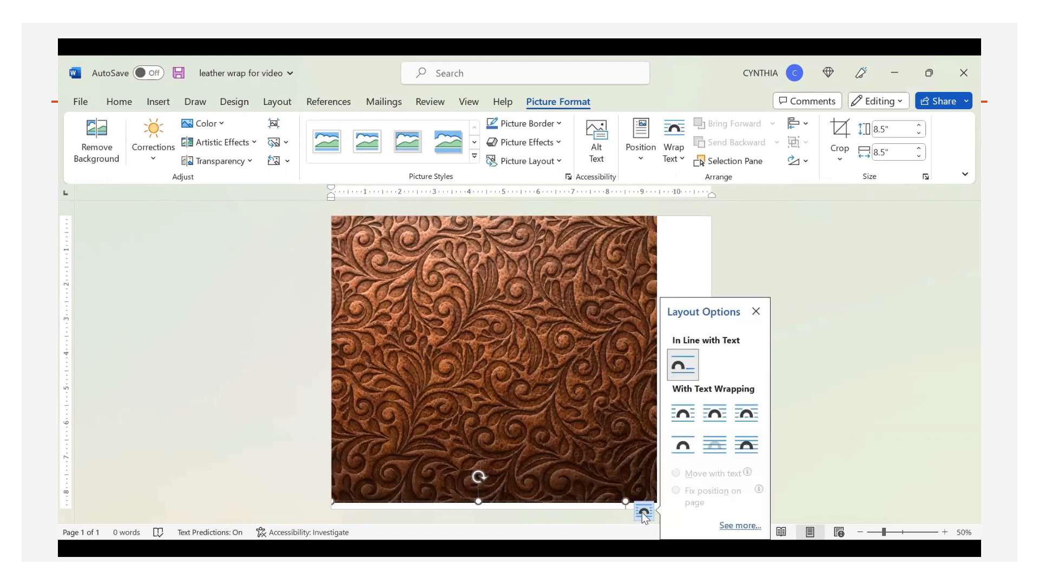
pyautogui.click(745, 414)
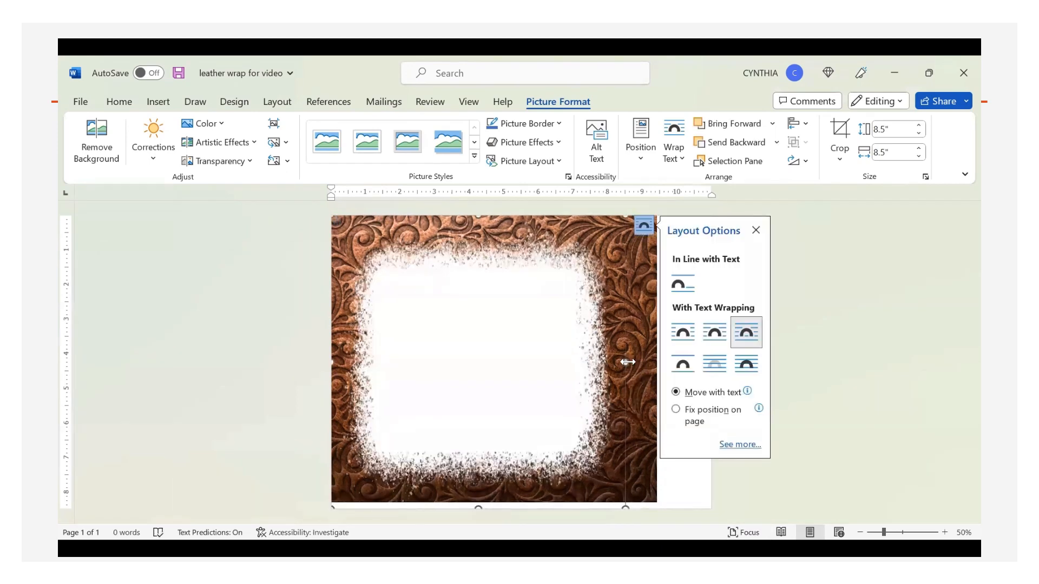
pyautogui.moveTo(628, 362); pyautogui.dragTo(559, 361)
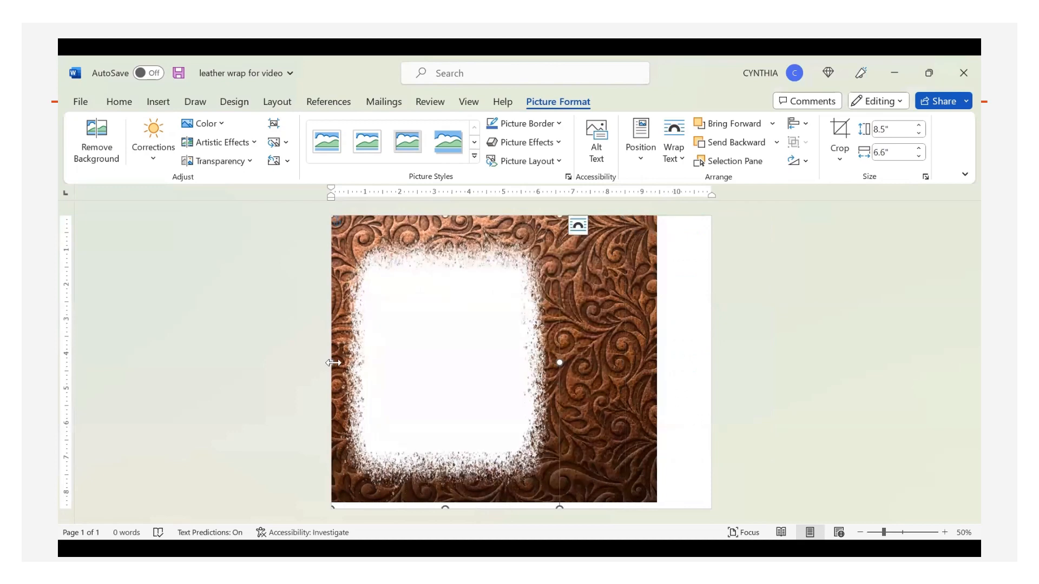
# Step: Resize the bleach effect picture to about 6.5" high by 4.57" wide and center it over the leather picture
pyautogui.moveTo(334, 362); pyautogui.dragTo(401, 373)
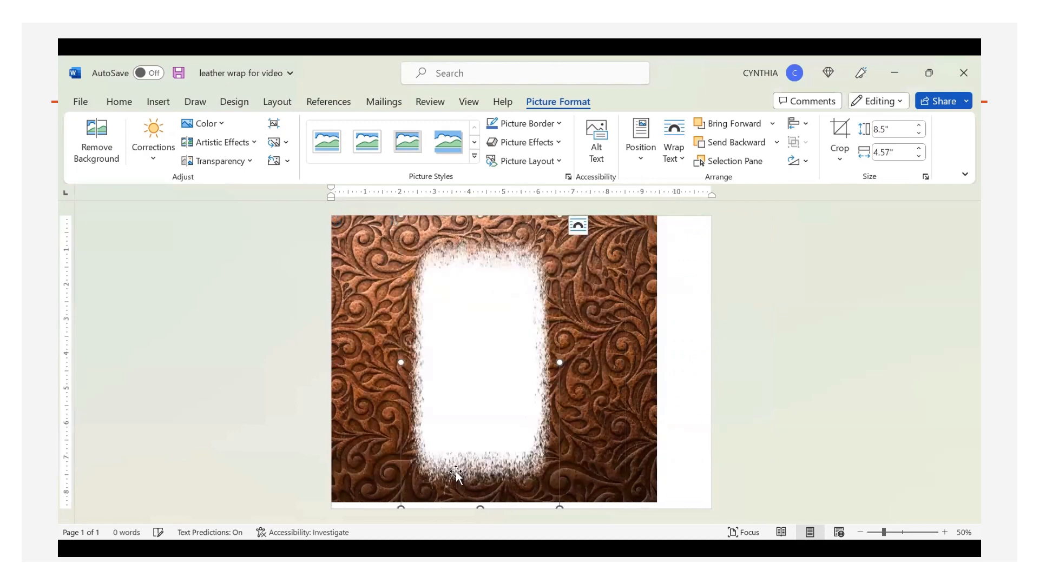
pyautogui.moveTo(480, 508); pyautogui.dragTo(495, 439)
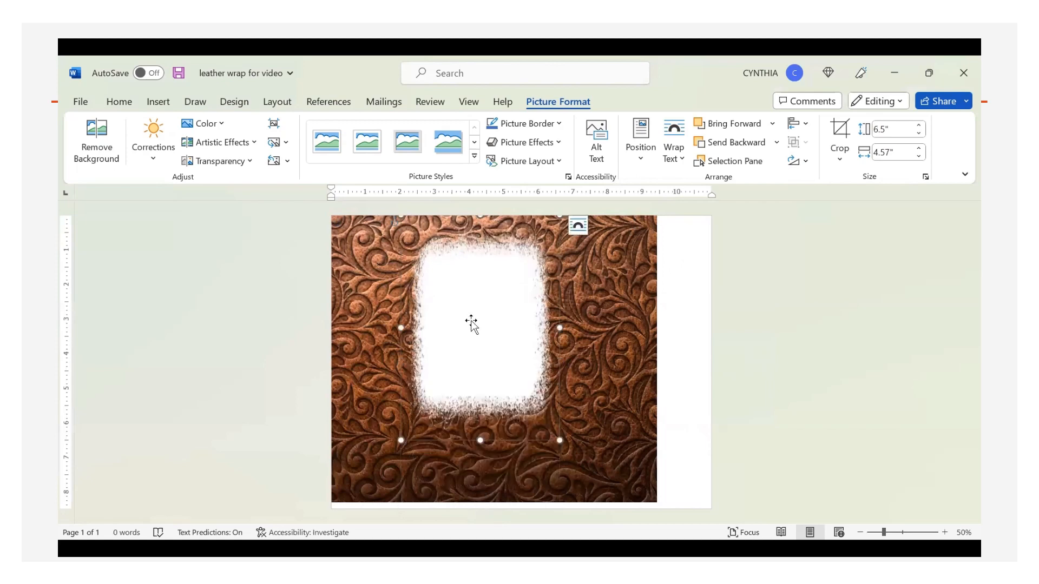
pyautogui.moveTo(471, 322); pyautogui.dragTo(480, 350)
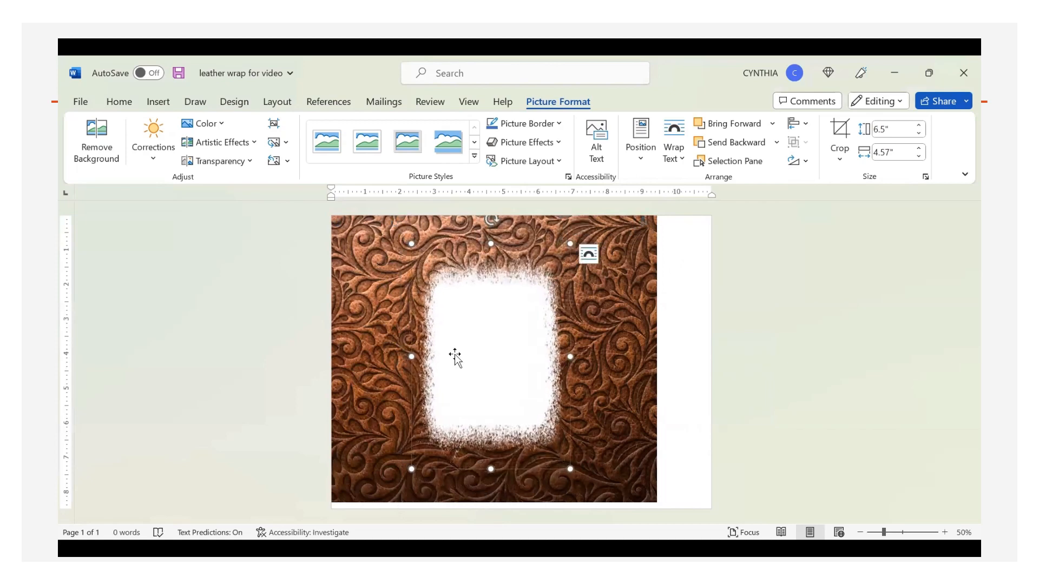
# Step: Recolor the leather picture with the dark blue variation
pyautogui.click(365, 351)
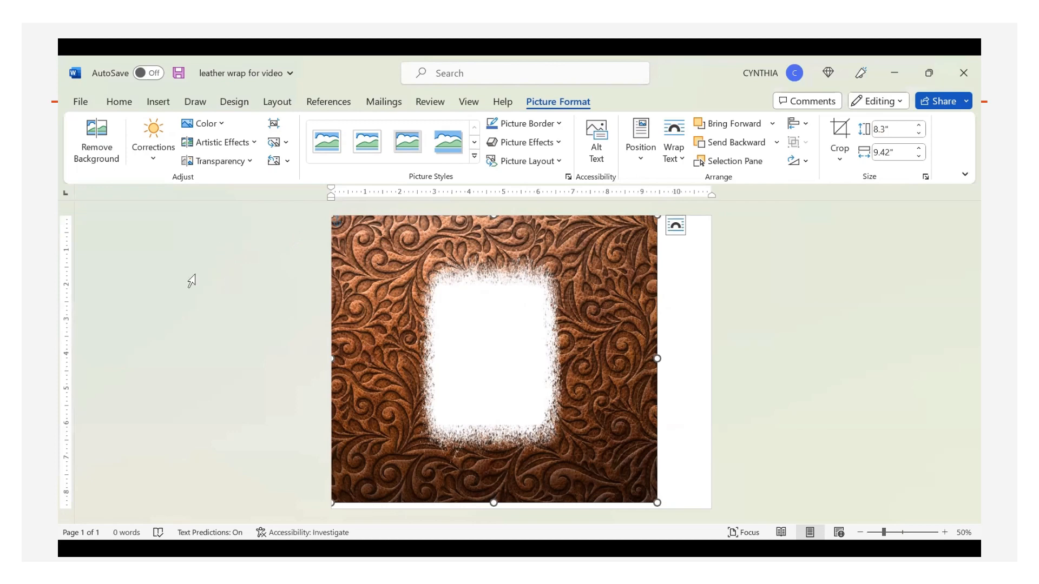
pyautogui.click(205, 123)
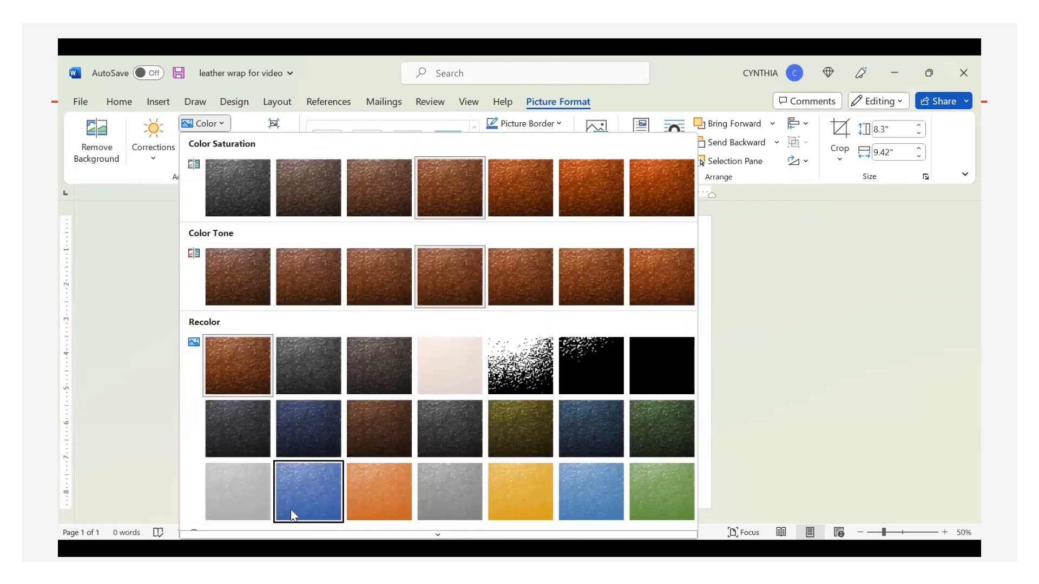
pyautogui.click(316, 453)
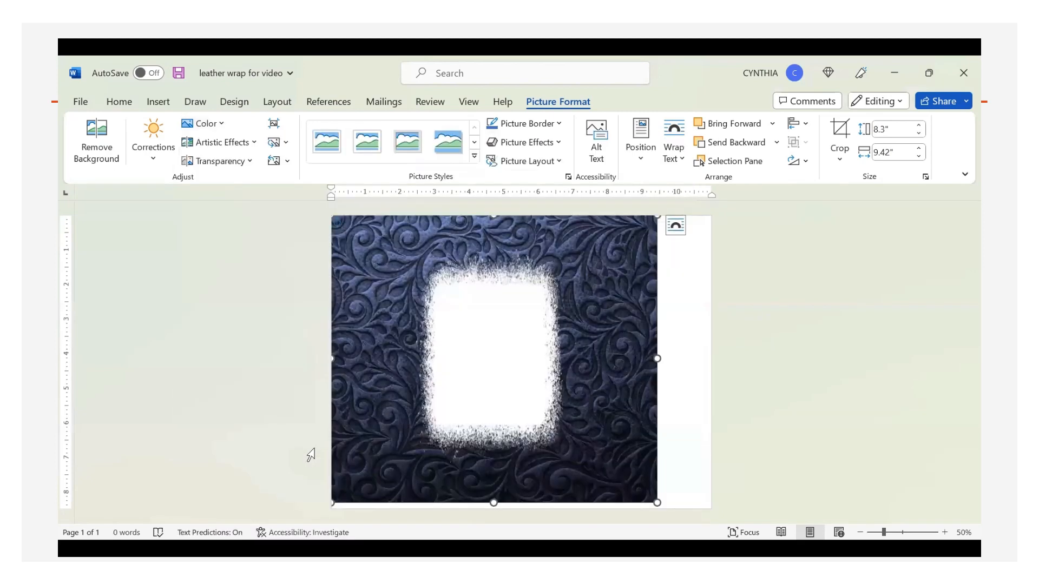
# Step: Recolor the bleach effect picture light gray using a theme color from the additional recolor variations
pyautogui.click(462, 401)
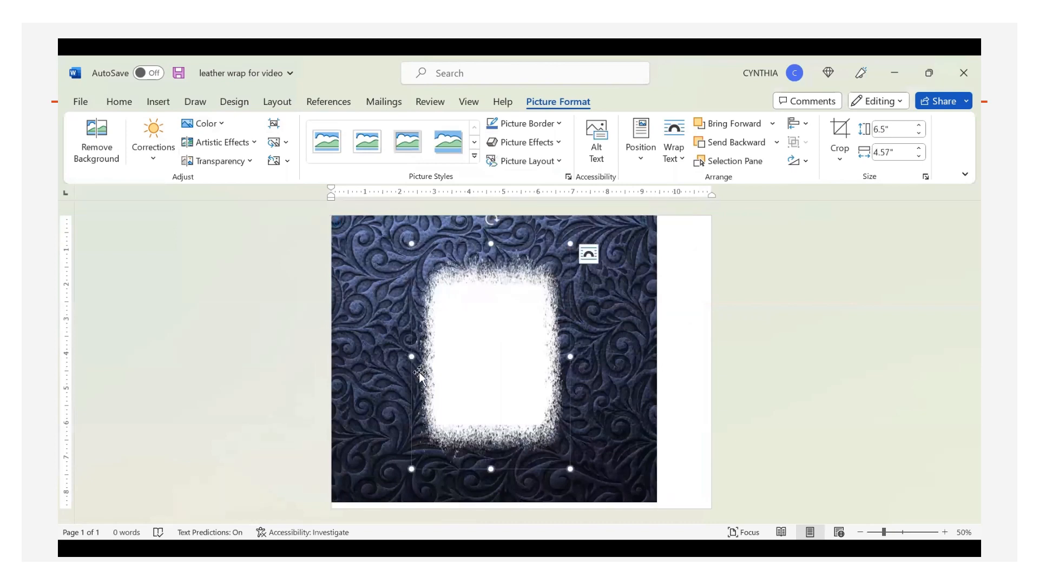
pyautogui.click(211, 125)
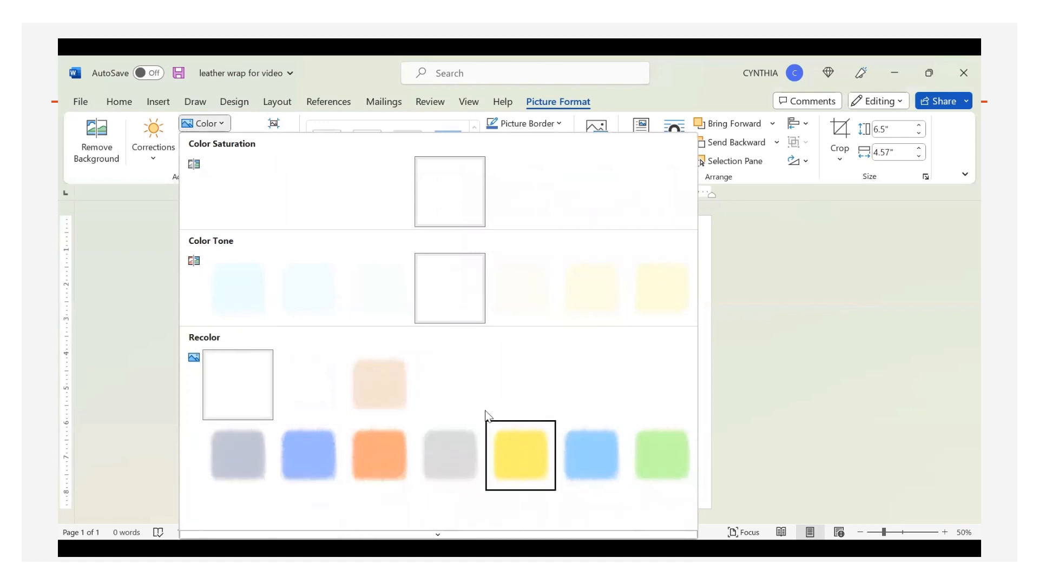
pyautogui.scroll(-3, 425, 517)
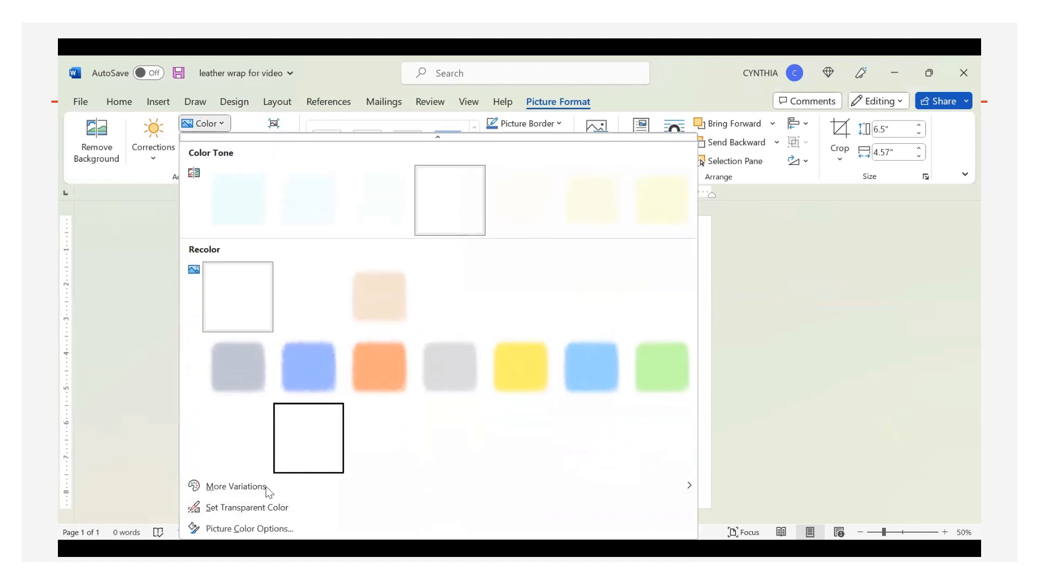
pyautogui.click(353, 482)
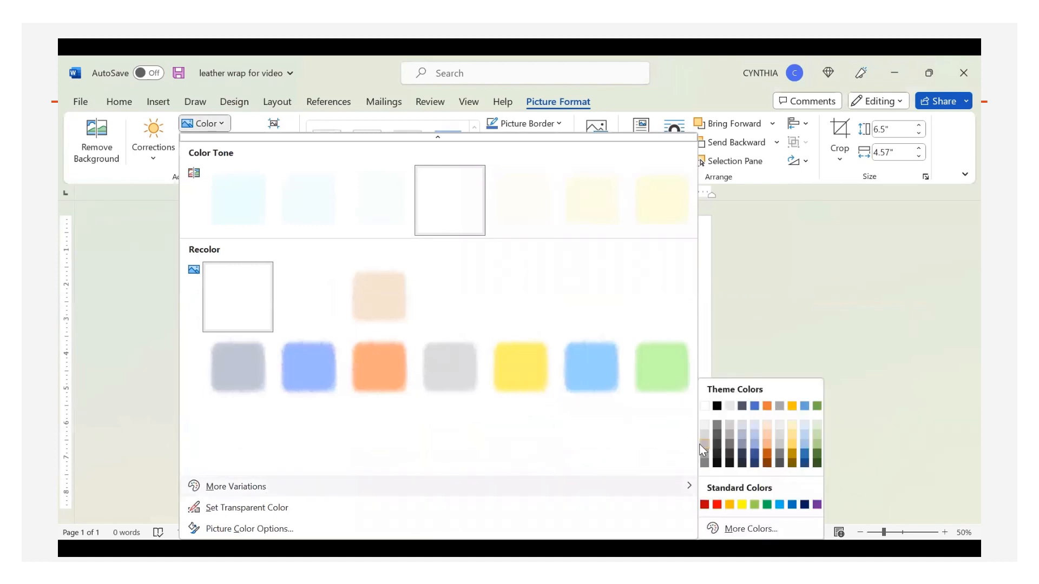
pyautogui.click(699, 443)
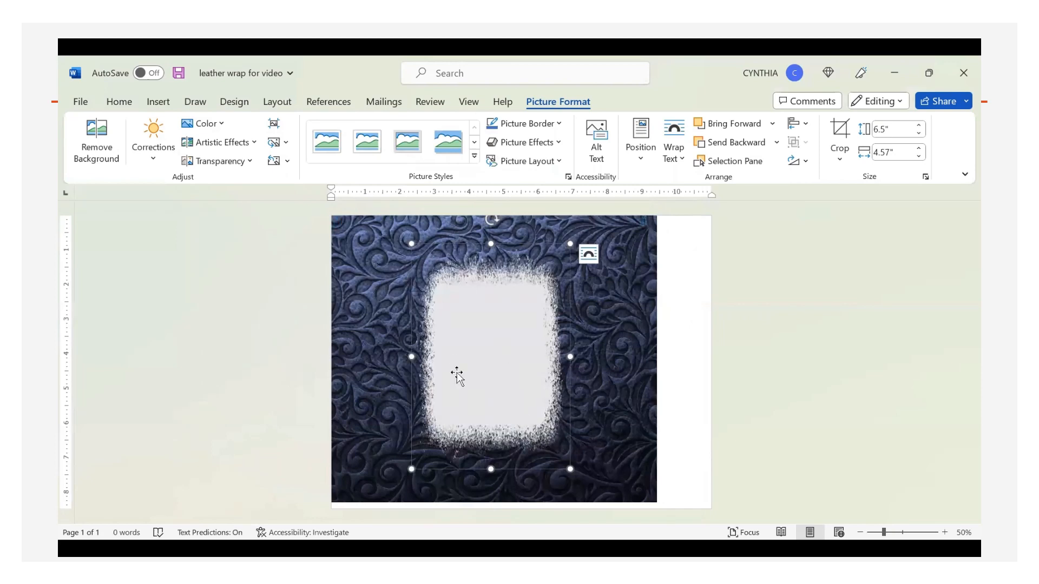
# Step: Insert the picture Pray More Worry Less SVG from the device's Downloads folder and set its text wrapping to Through
pyautogui.click(603, 386)
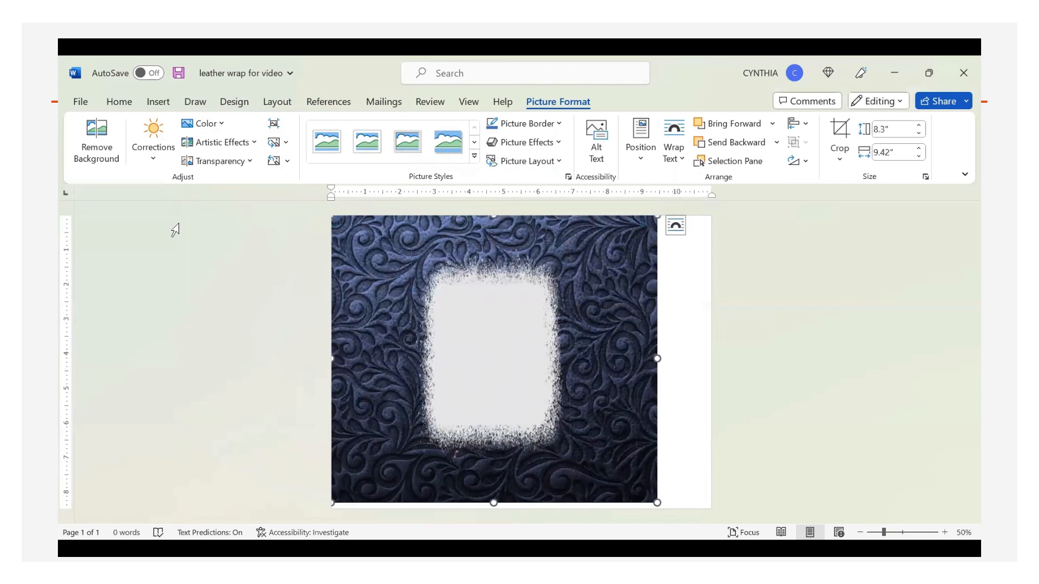
pyautogui.click(158, 104)
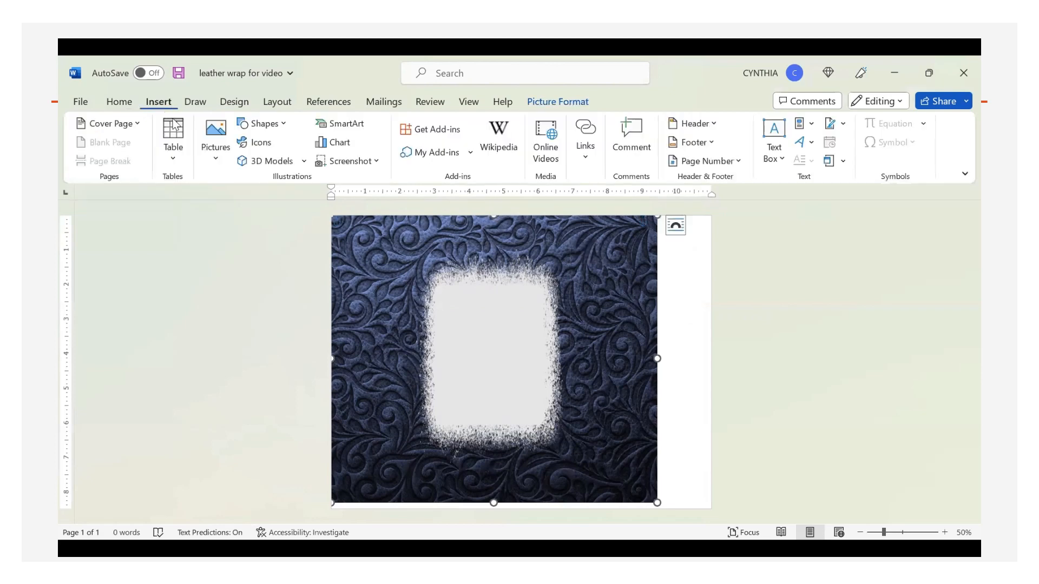
pyautogui.click(216, 157)
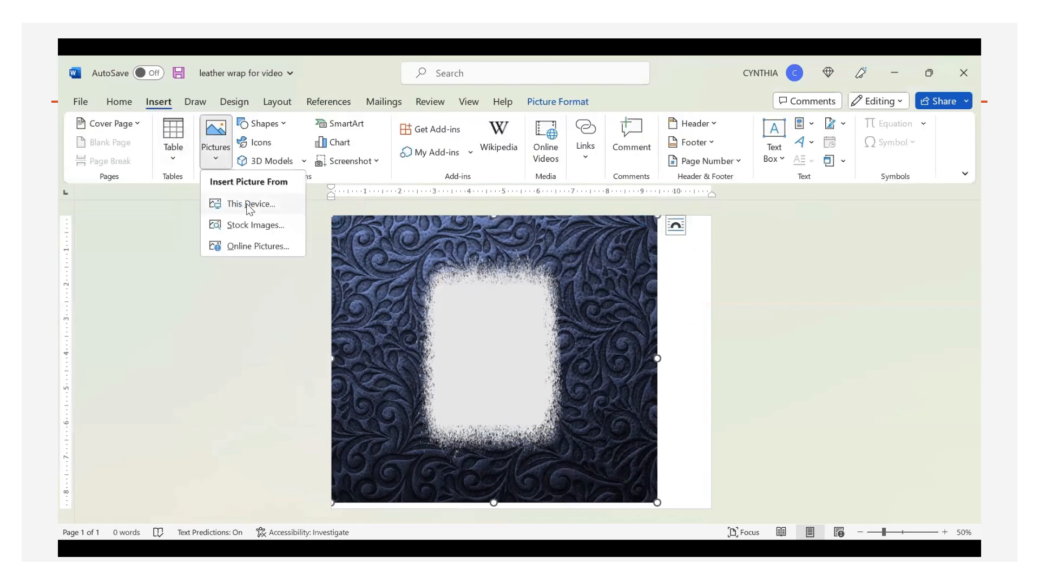
pyautogui.click(249, 206)
pyautogui.click(296, 287)
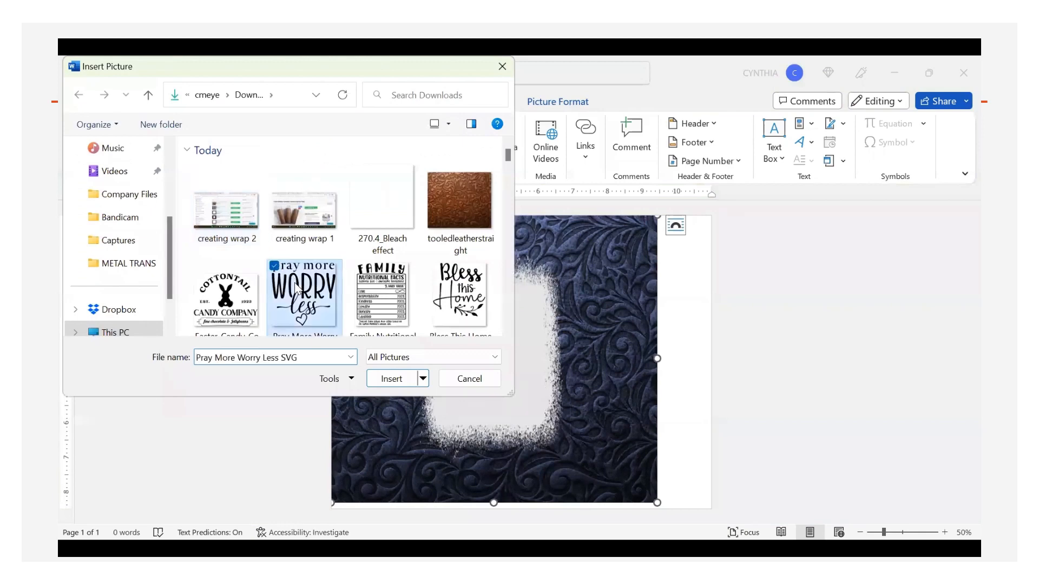
pyautogui.doubleClick(291, 289)
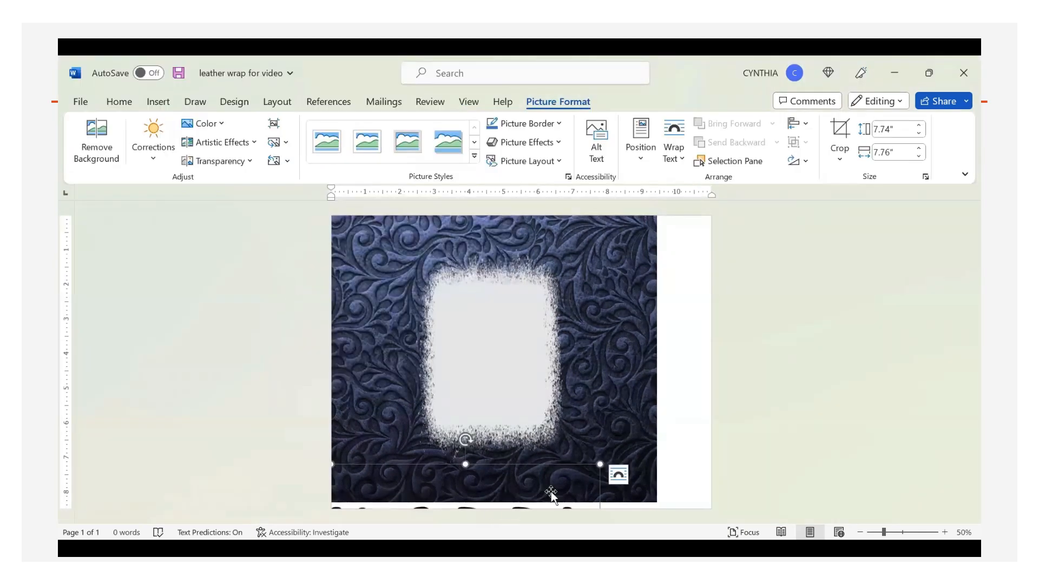
pyautogui.click(618, 476)
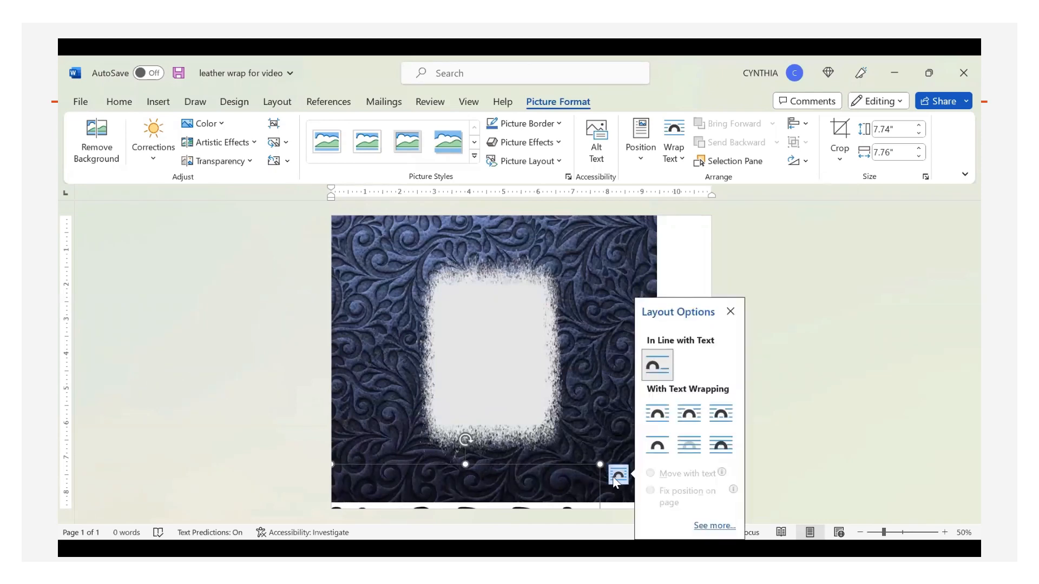
pyautogui.click(728, 421)
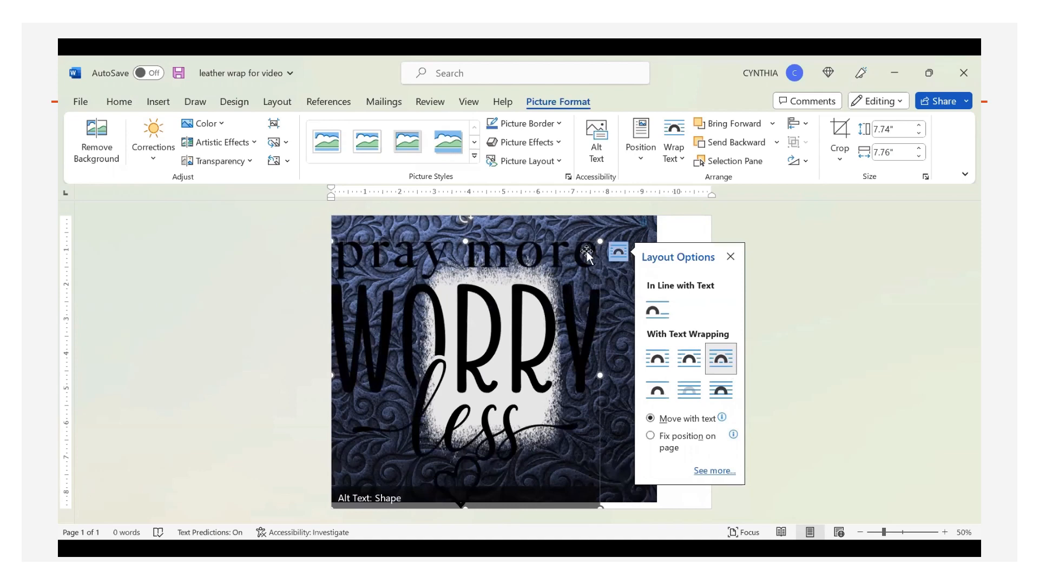
# Step: Shrink the Pray More Worry Less graphic to about 4.1" high by 2.94" wide and center it on the light gray bleach patch
pyautogui.moveTo(601, 240); pyautogui.dragTo(473, 366)
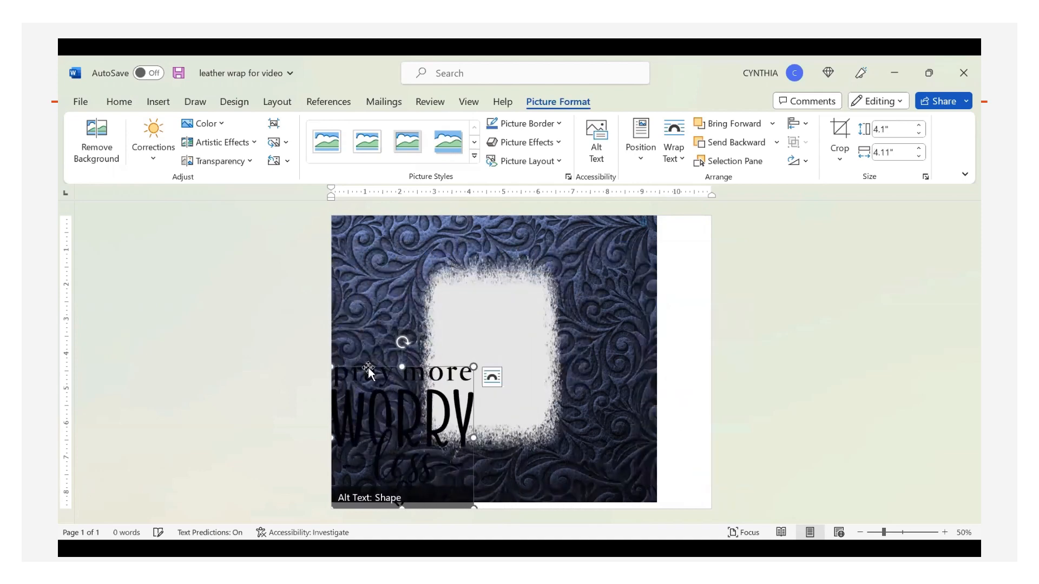
pyautogui.moveTo(379, 405); pyautogui.dragTo(468, 334)
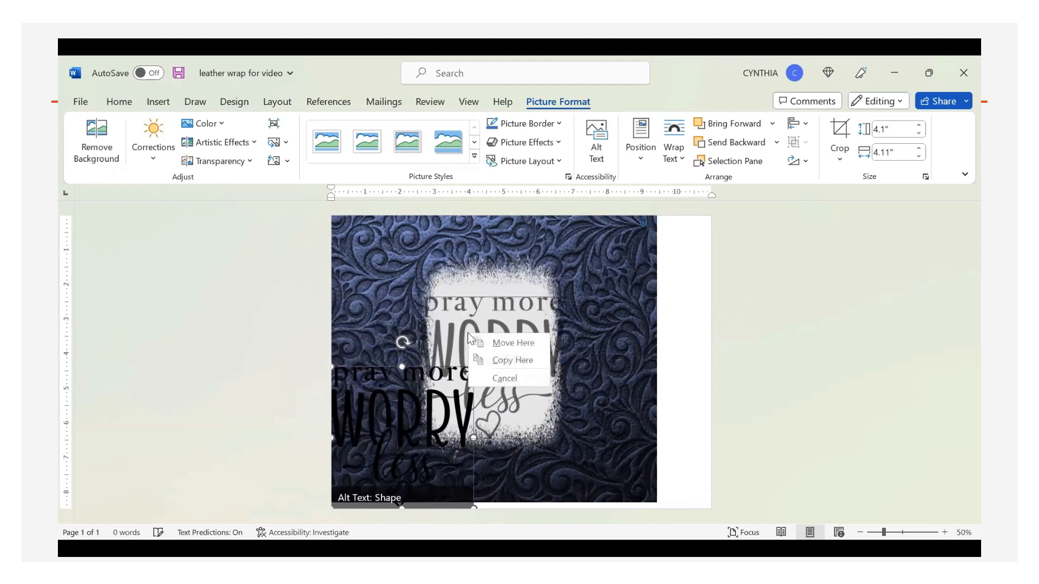
pyautogui.click(498, 343)
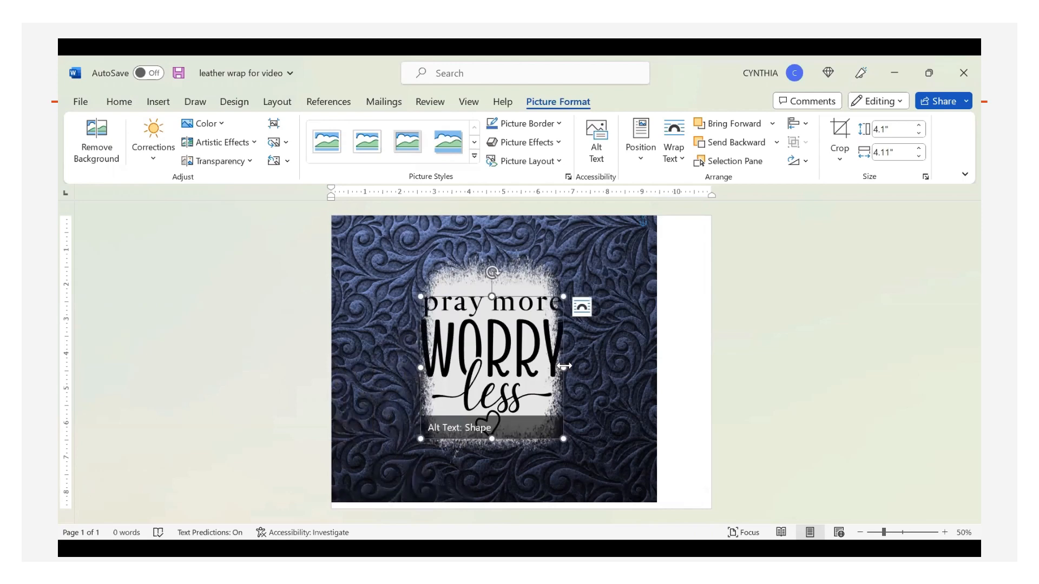
pyautogui.moveTo(564, 367); pyautogui.dragTo(522, 369)
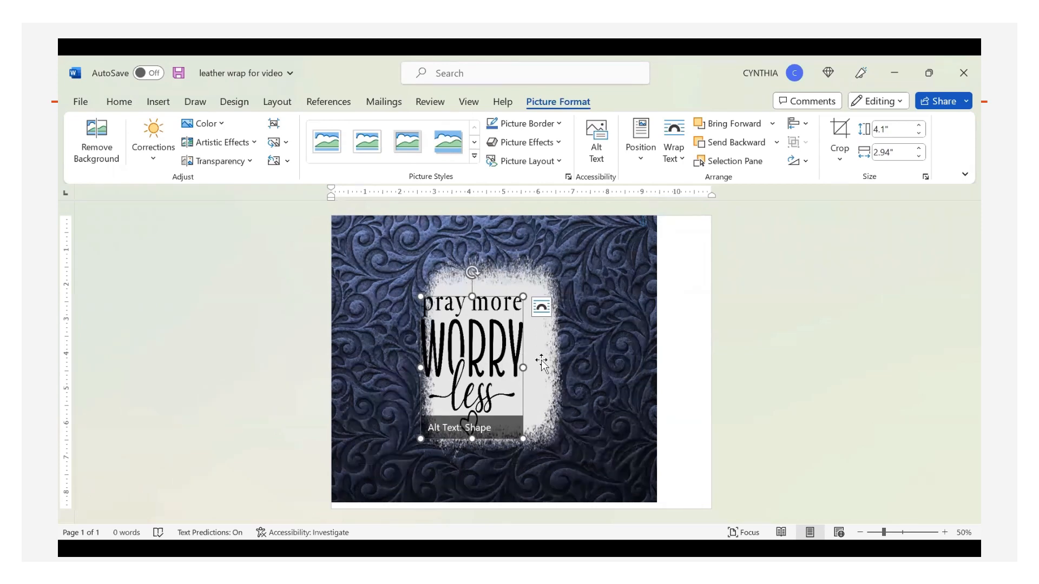
pyautogui.click(487, 361)
pyautogui.moveTo(487, 361); pyautogui.dragTo(508, 357)
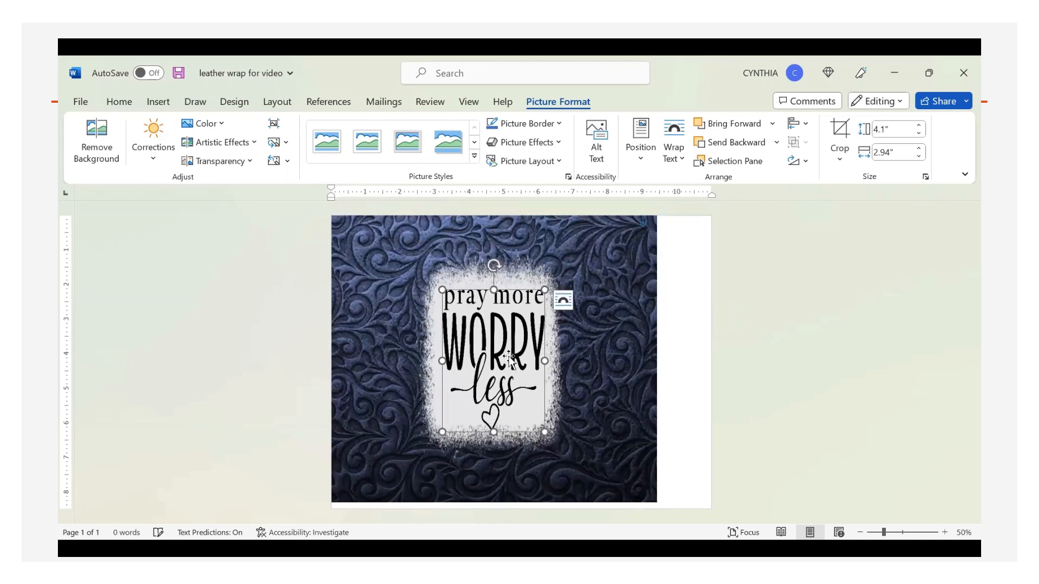
pyautogui.click(588, 383)
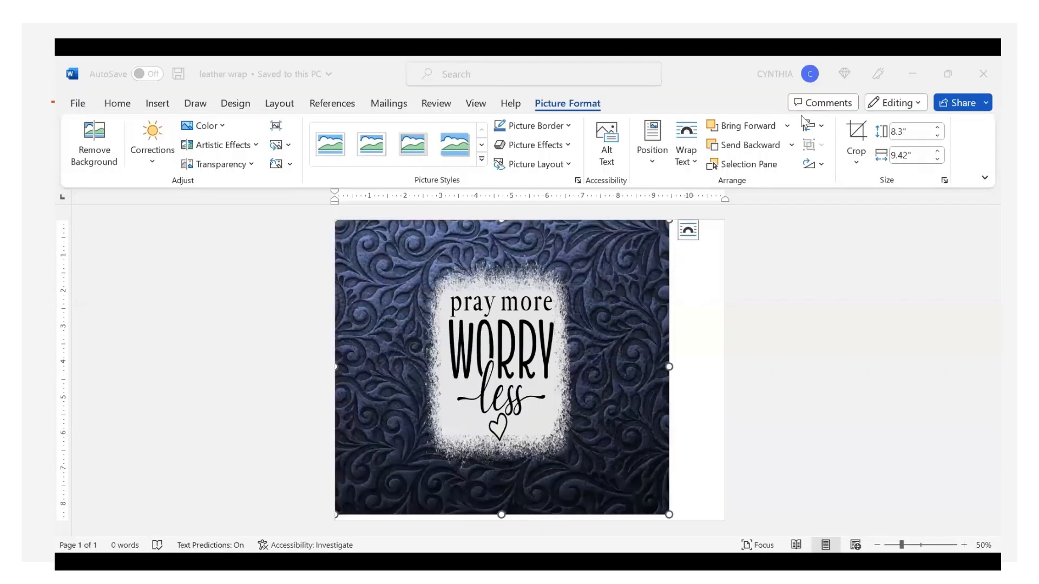
# Step: Save the document as the Word Document leather wrap in the Downloads folder
pyautogui.click(77, 105)
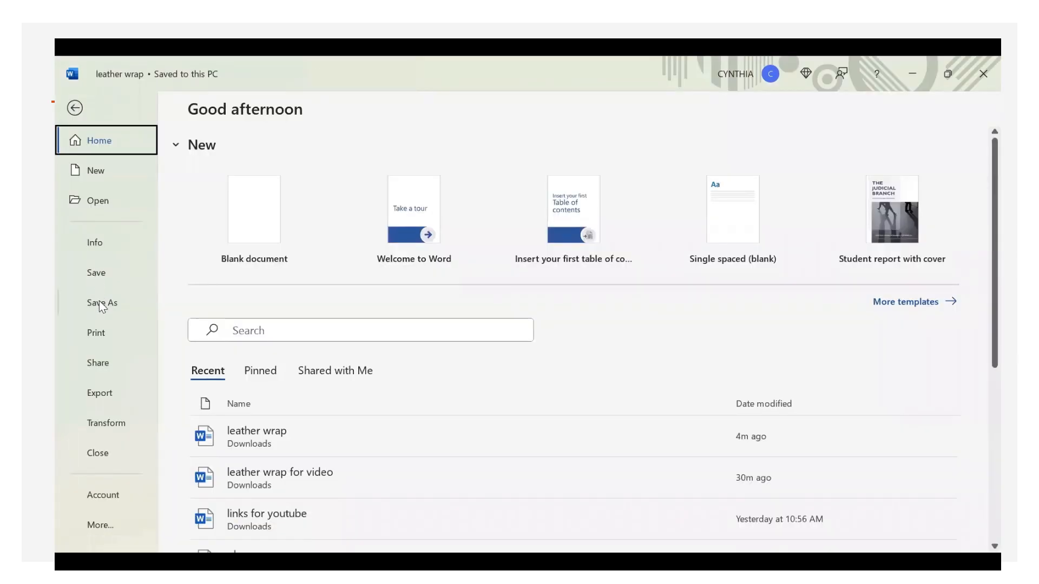
pyautogui.click(100, 303)
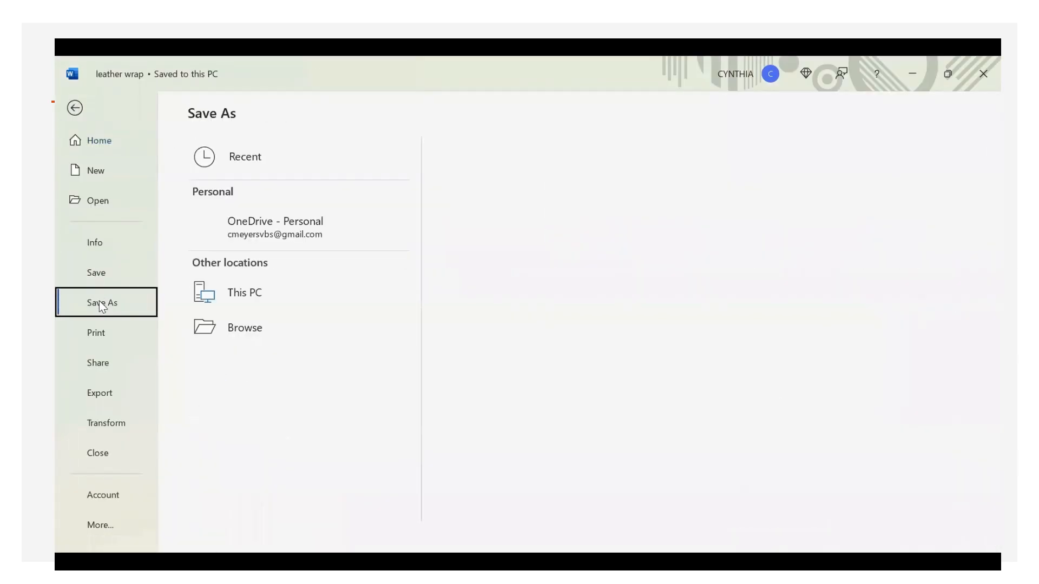
pyautogui.click(262, 363)
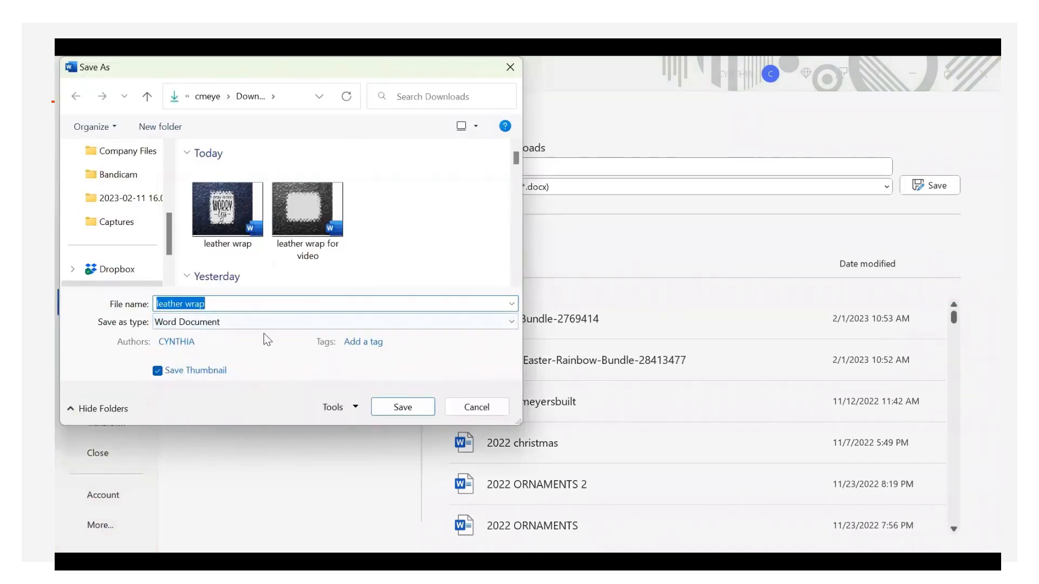
pyautogui.click(392, 408)
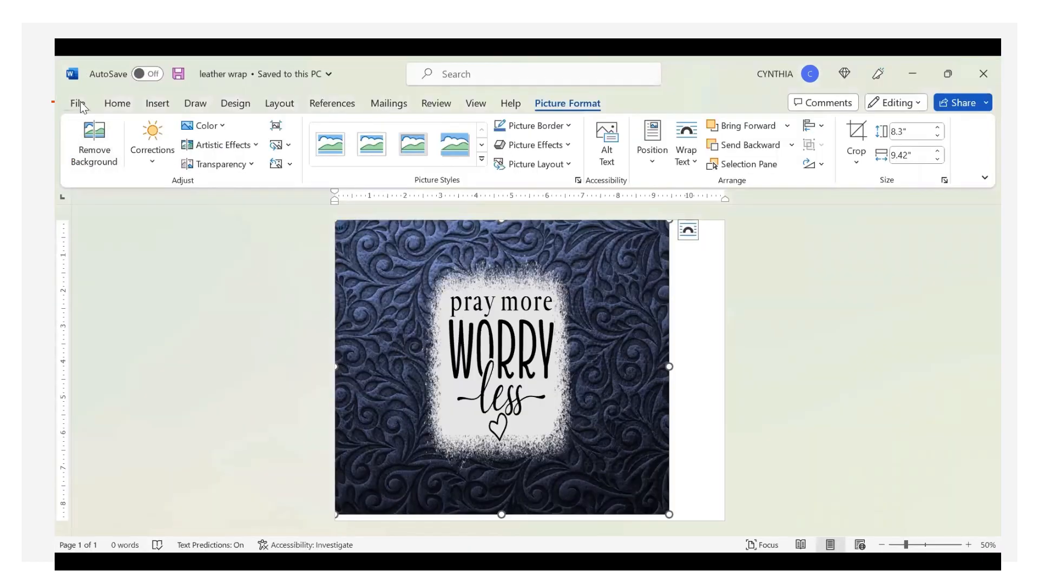
# Step: Open the print settings and review the EPSON ET-2760 printer properties, including paper type, quality and the Mirror Image option
pyautogui.click(80, 103)
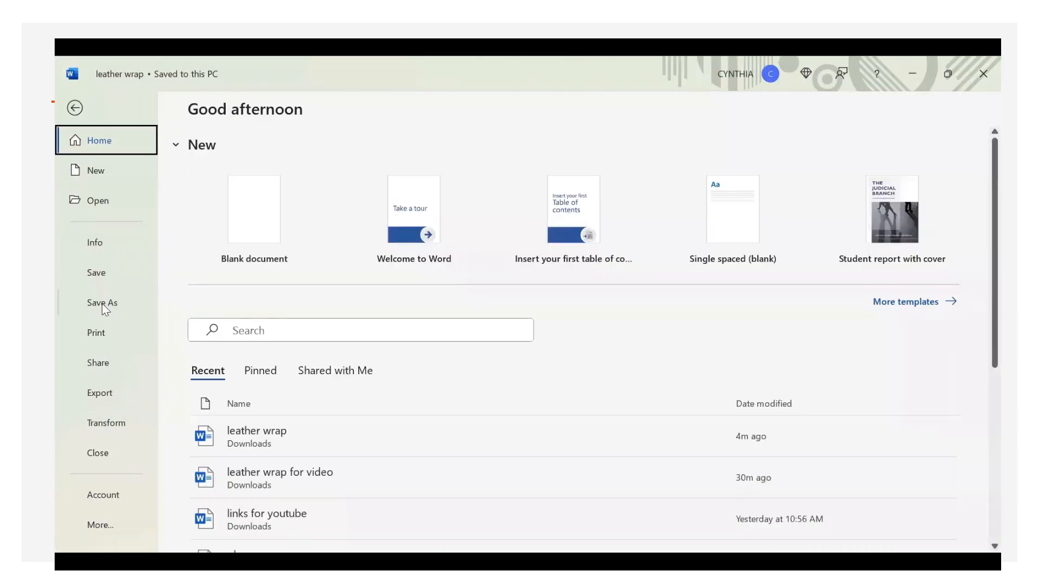
pyautogui.click(99, 338)
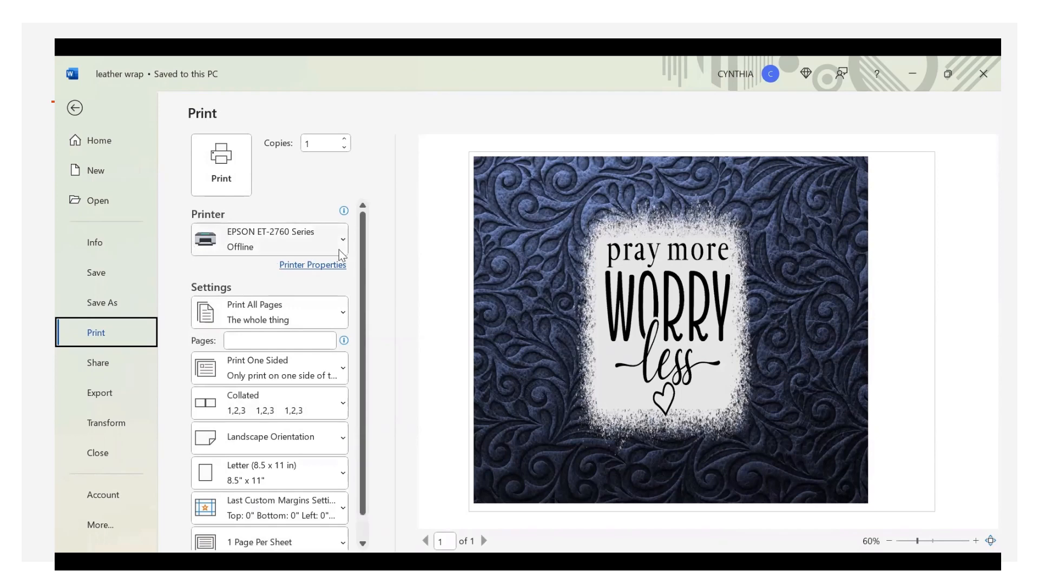
pyautogui.click(328, 269)
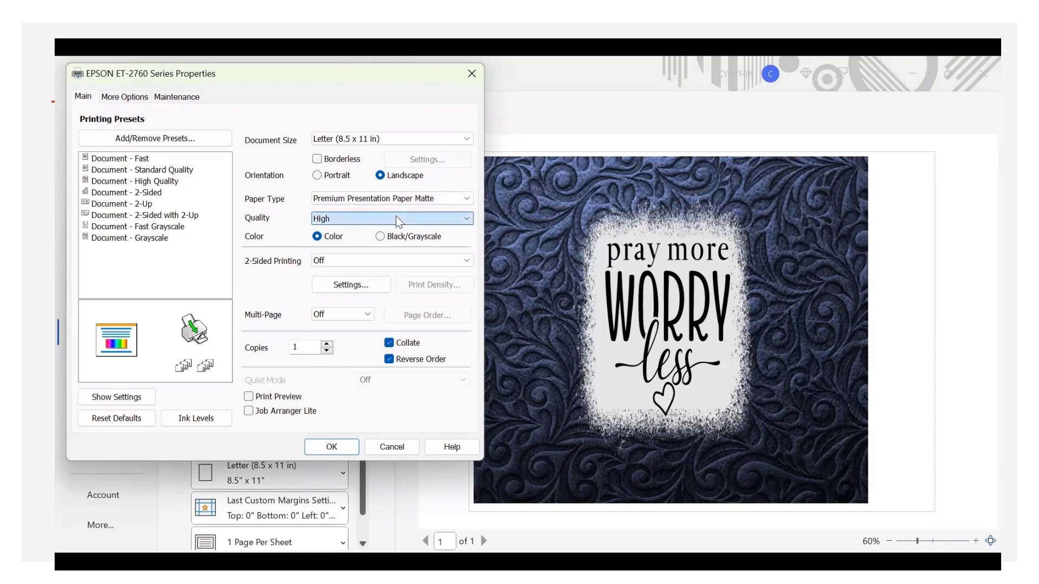
pyautogui.click(137, 99)
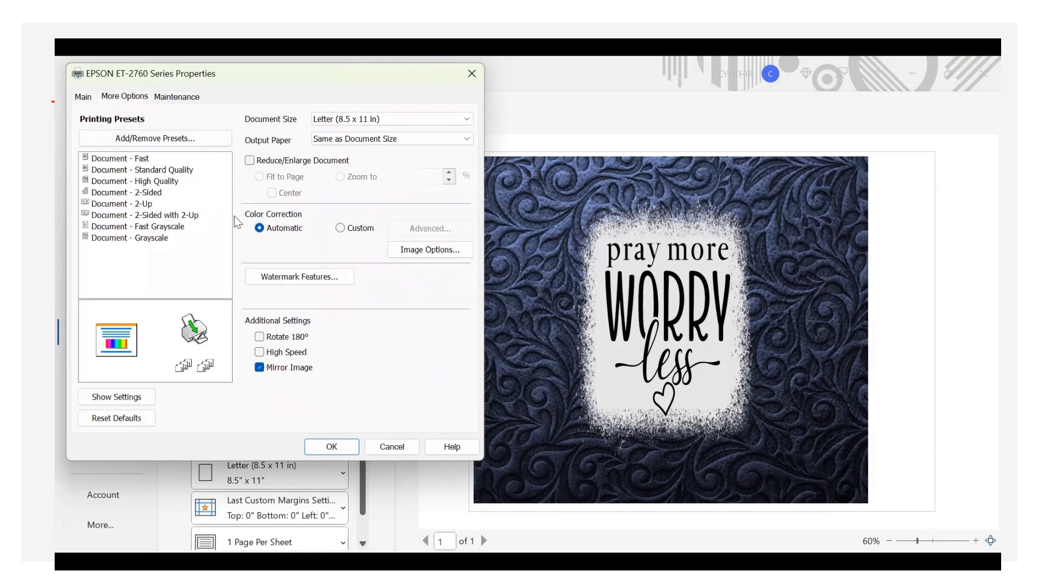
# Step: Confirm the printer's image options with Emphasize Text at Emphasize More and Emphasize Thin Lines enabled, and accept the printer properties
pyautogui.click(416, 252)
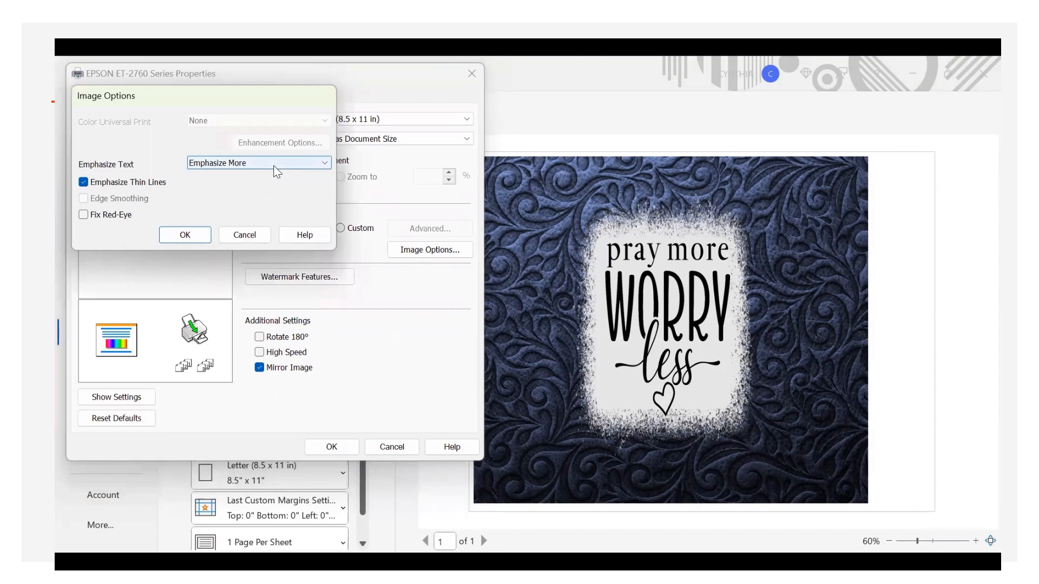
pyautogui.click(84, 183)
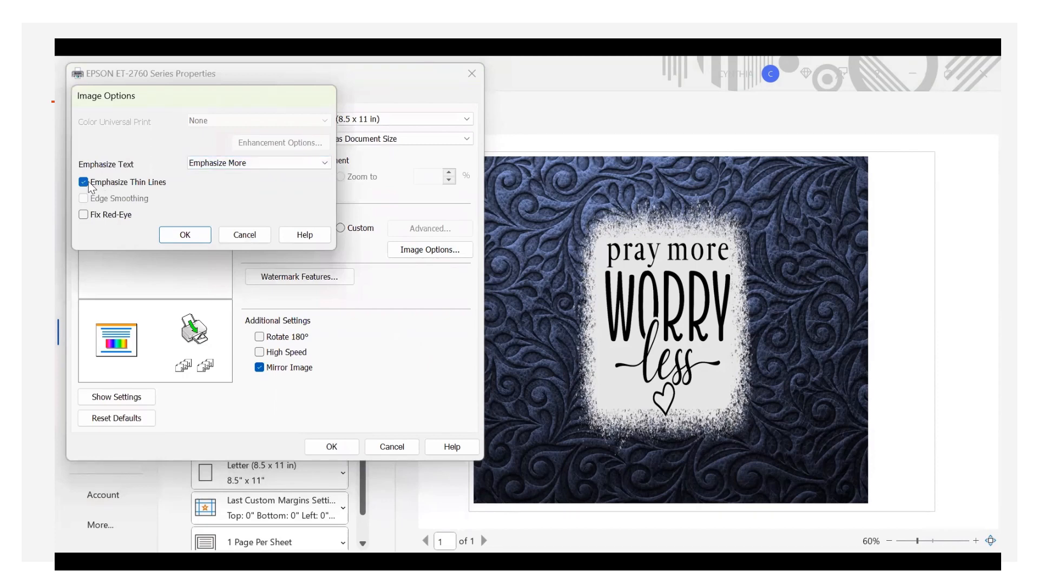
pyautogui.click(89, 182)
pyautogui.click(88, 182)
pyautogui.click(89, 184)
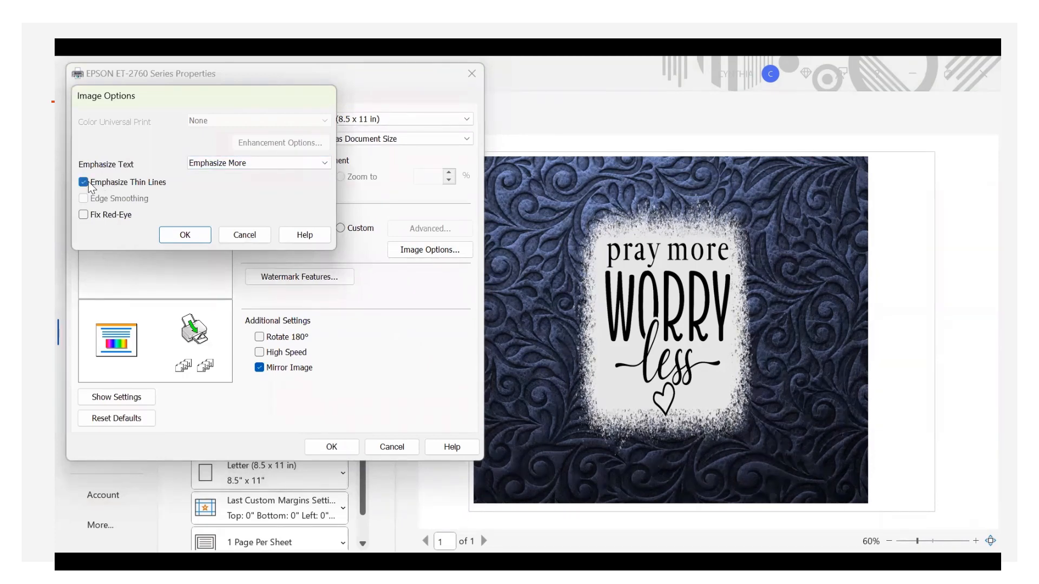
pyautogui.click(185, 236)
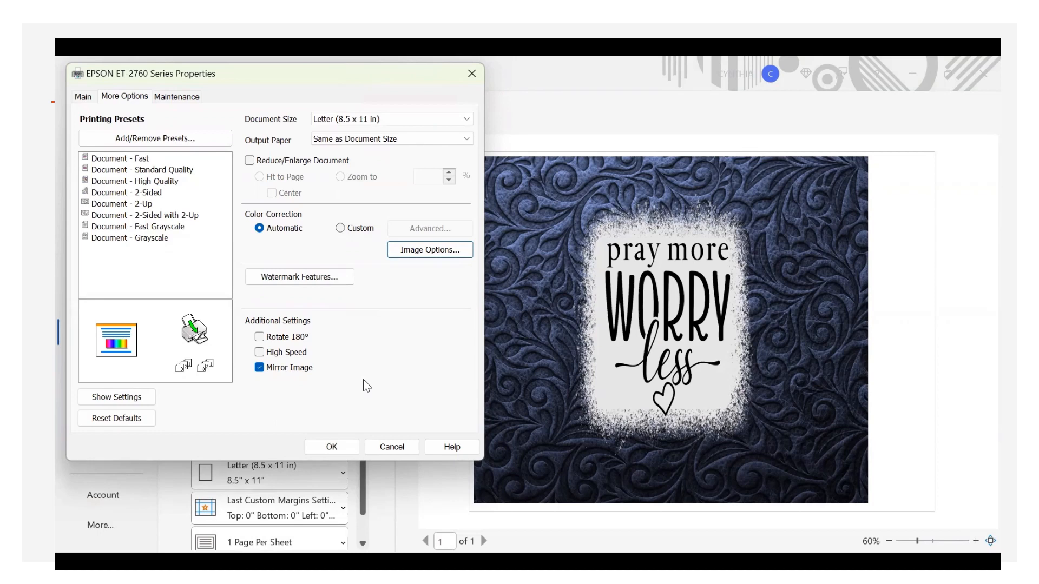
pyautogui.click(342, 448)
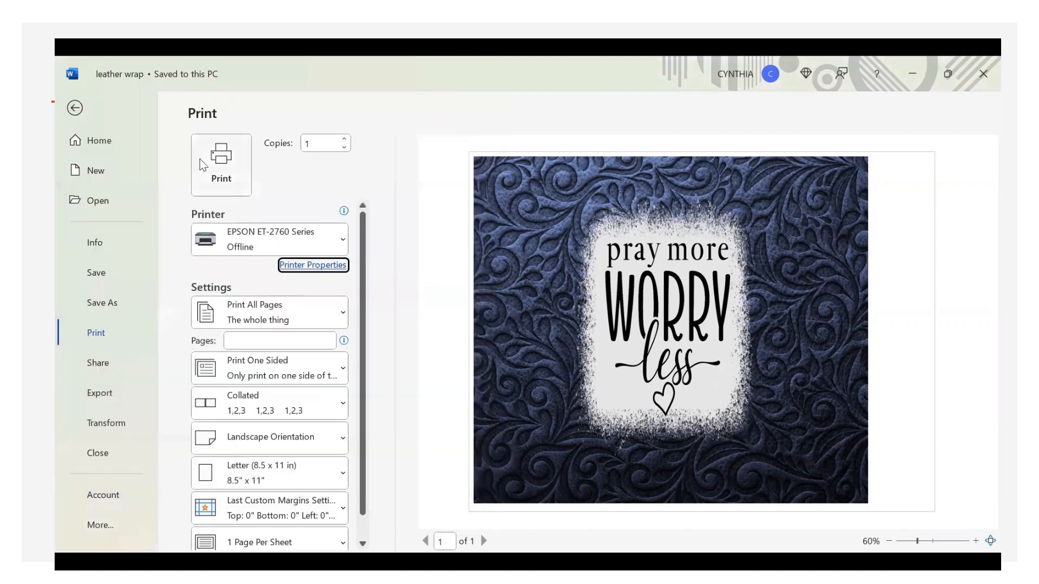